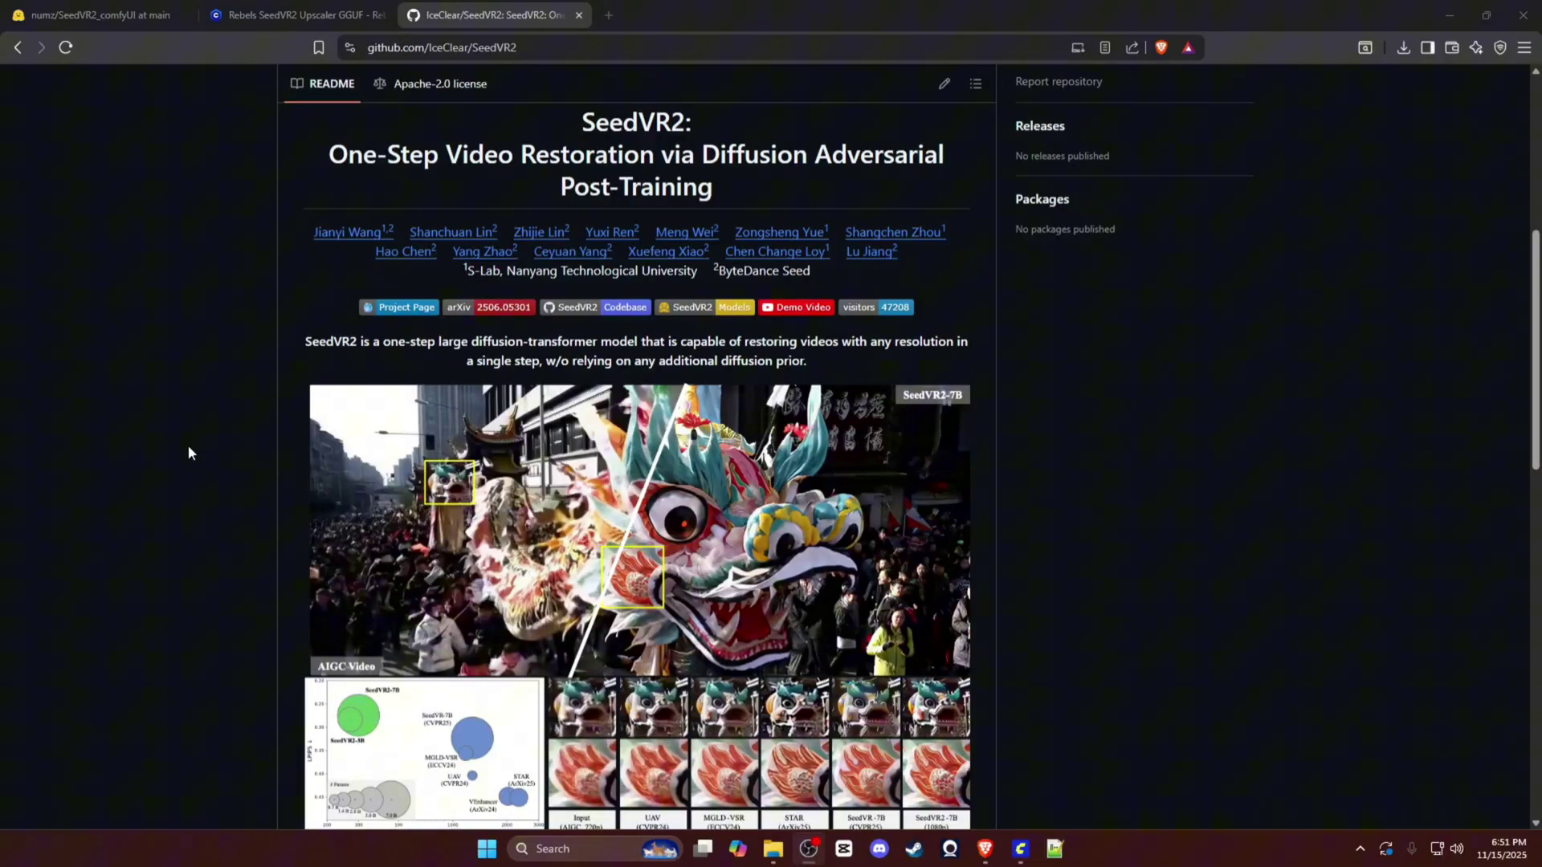
Read through the SeedVR2 GitHub README, briefly highlighting its title and scrolling the page.
left_click_drag(566, 121, 698, 118)
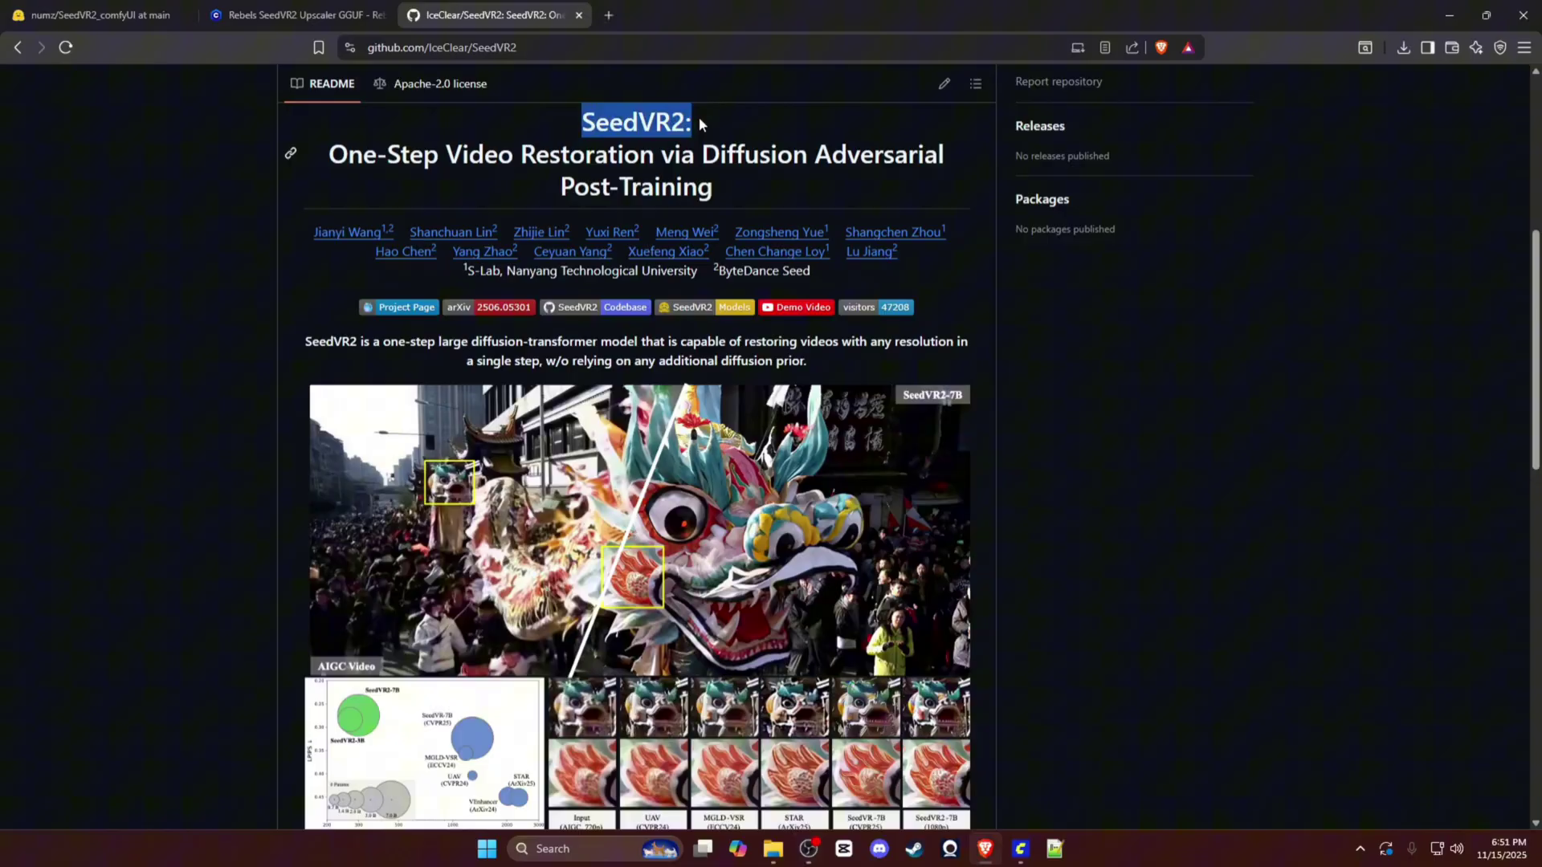
left_click(177, 308)
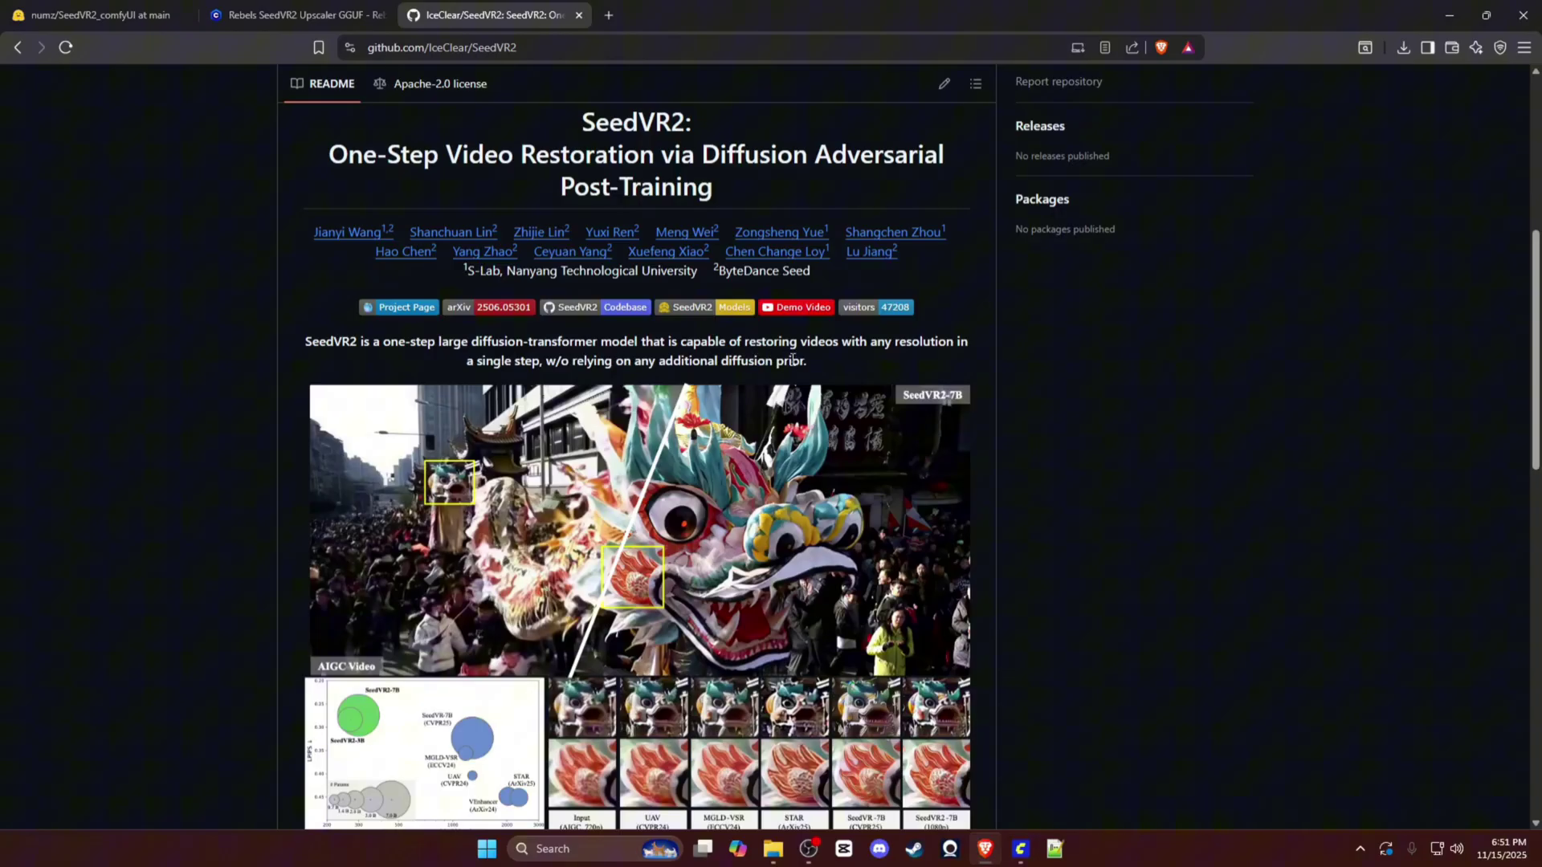
scroll(188, 434, "down", 7)
scroll(188, 438, "up", 10)
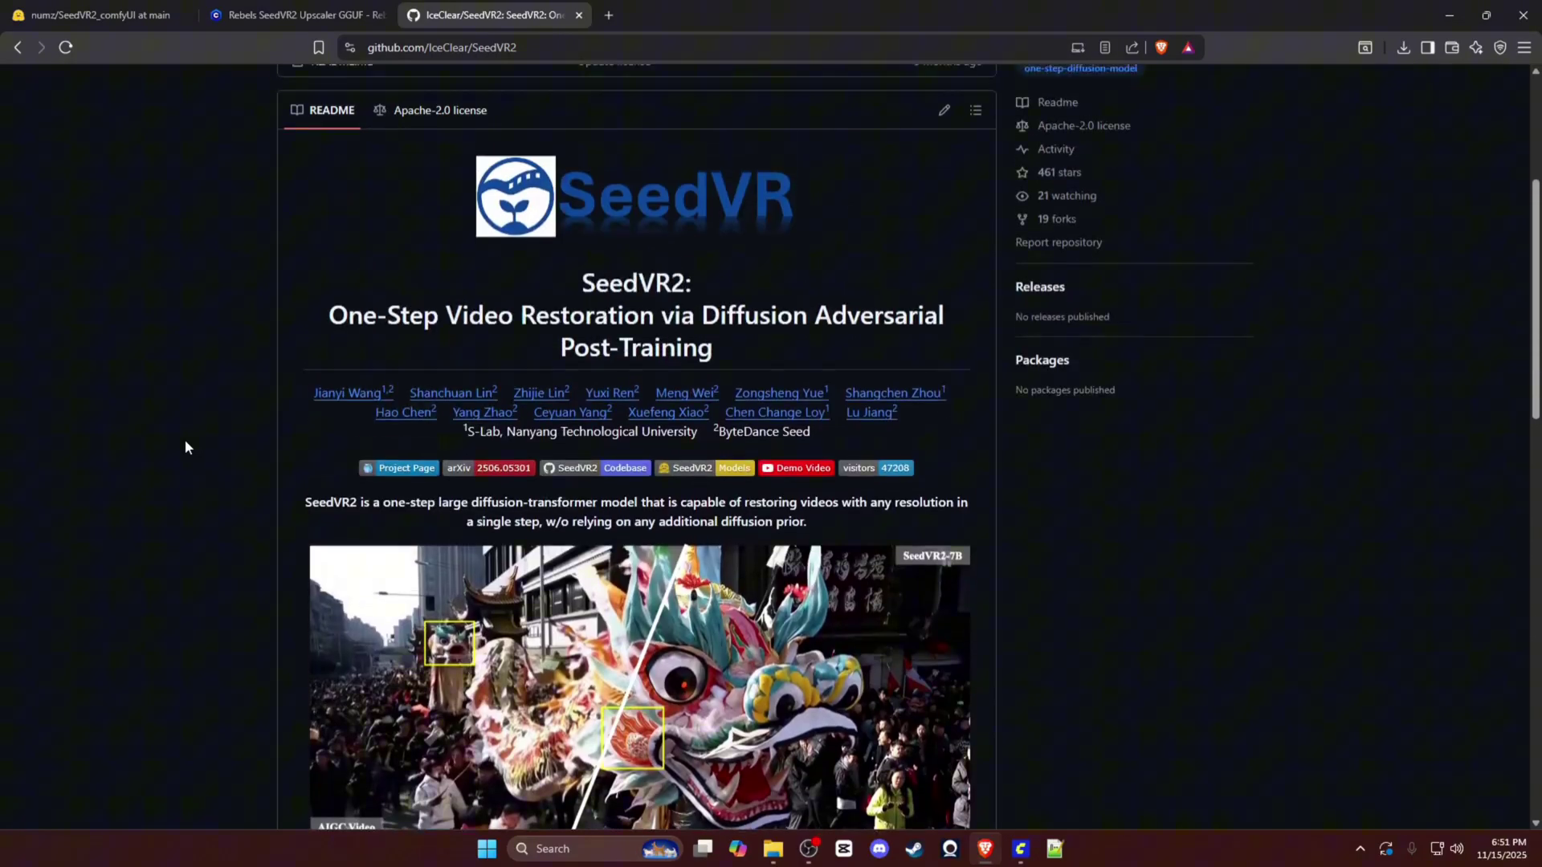
scroll(177, 454, "down", 2)
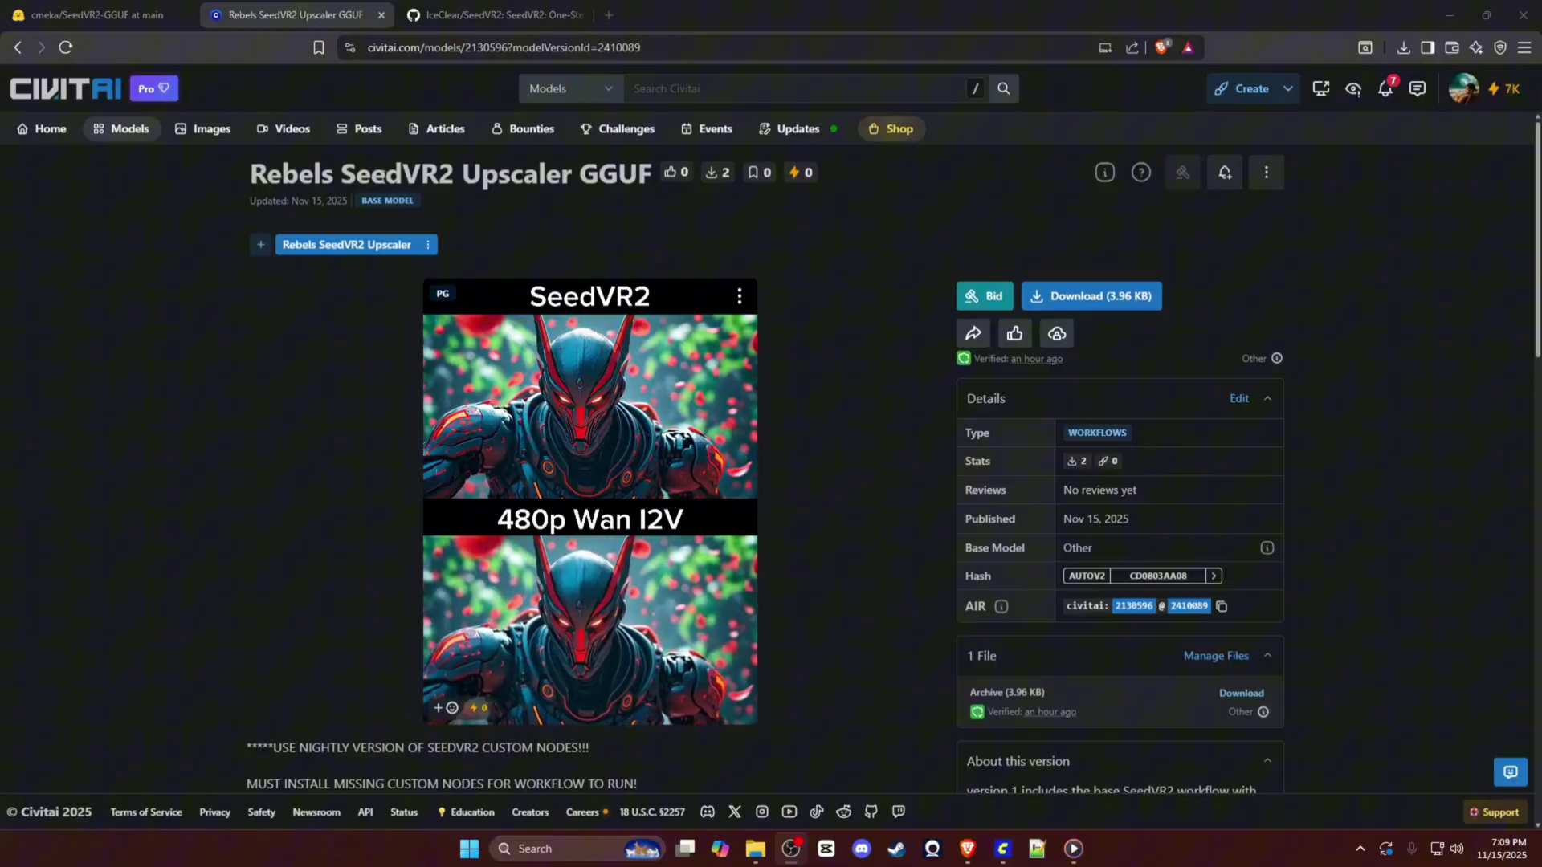
Switch to the cmeka/SeedVR2-GGUF tab and scroll through its quantized model files.
left_click(119, 14)
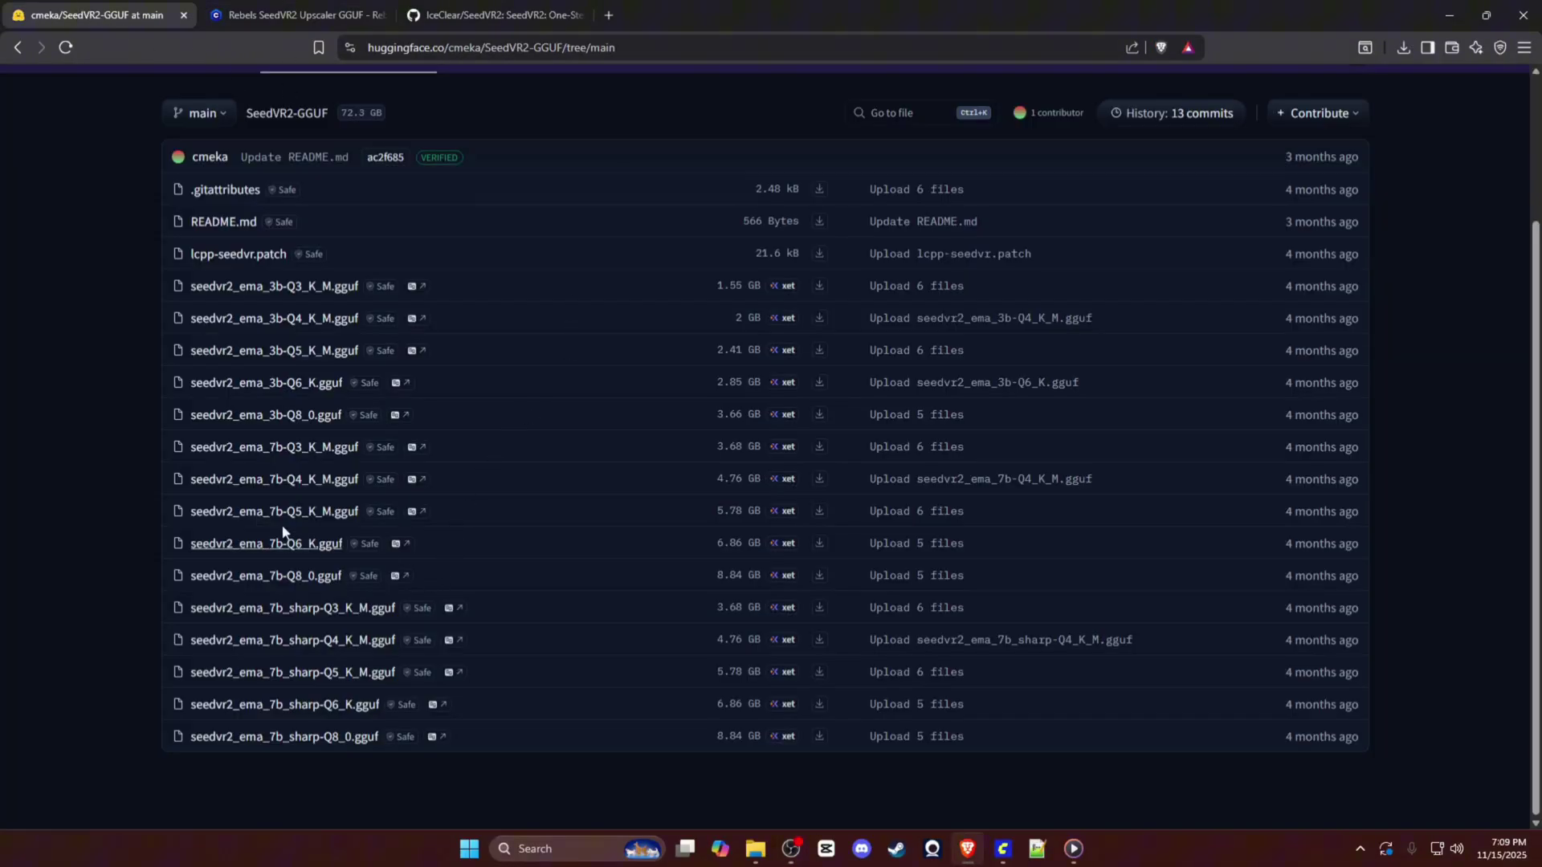
scroll(104, 313, "up", 2)
scroll(70, 539, "down", 2)
left_click(1003, 849)
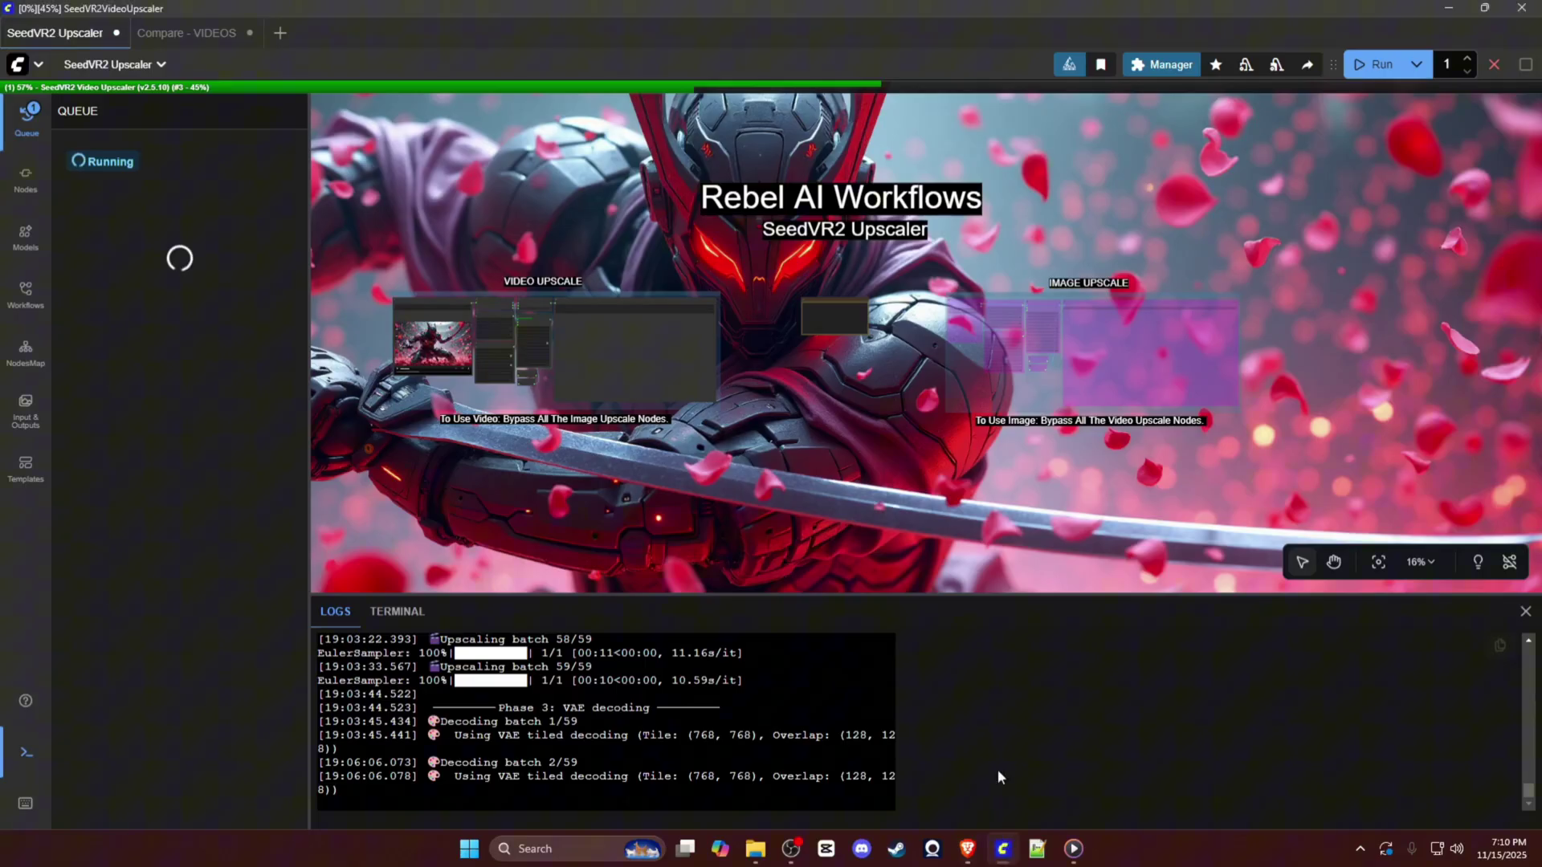
left_click(1169, 66)
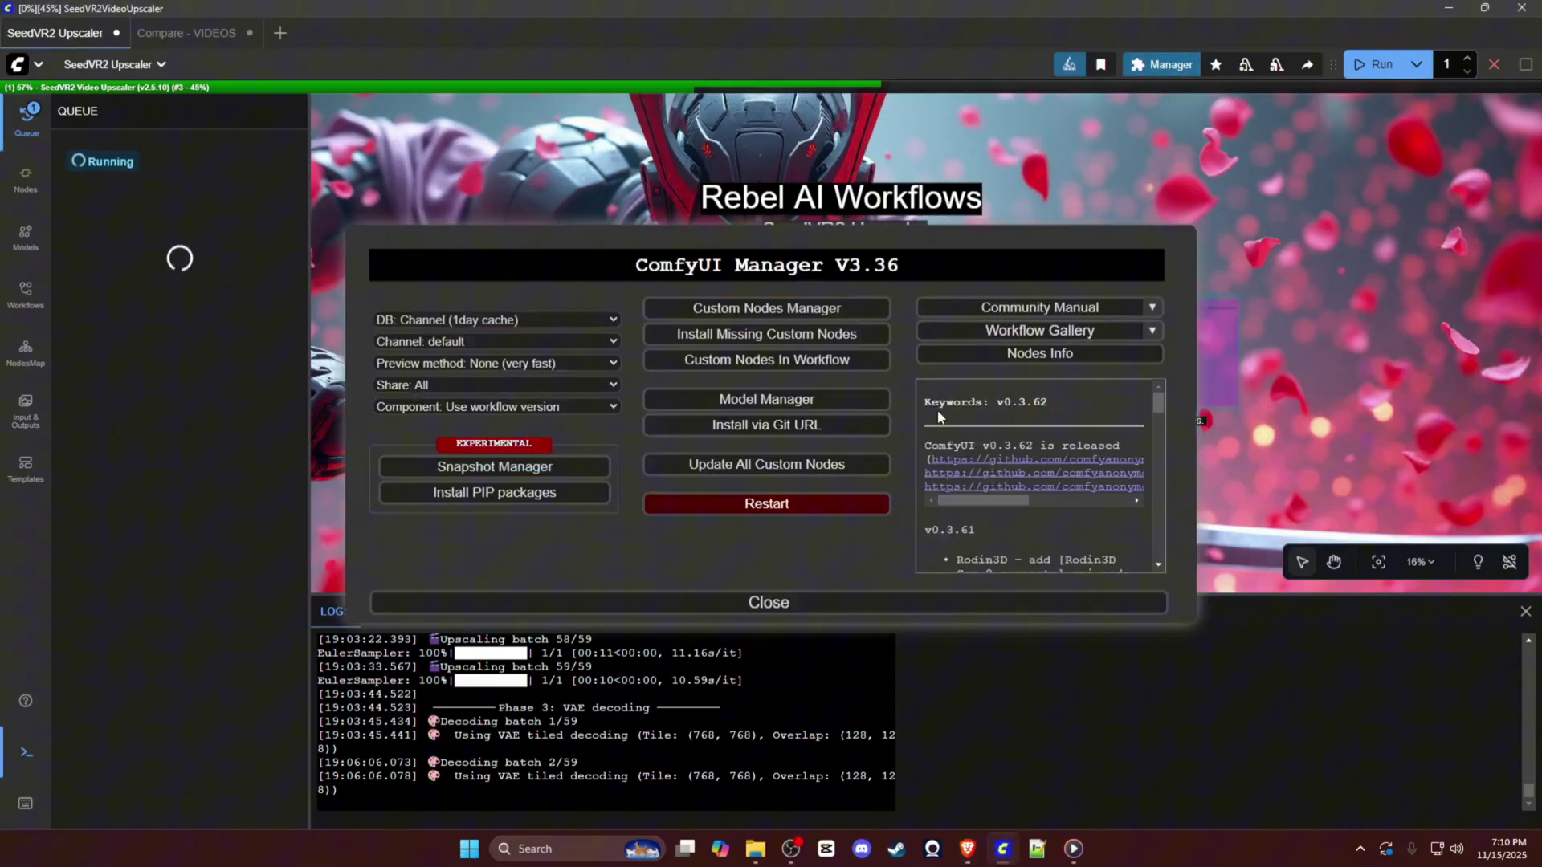
left_click(787, 313)
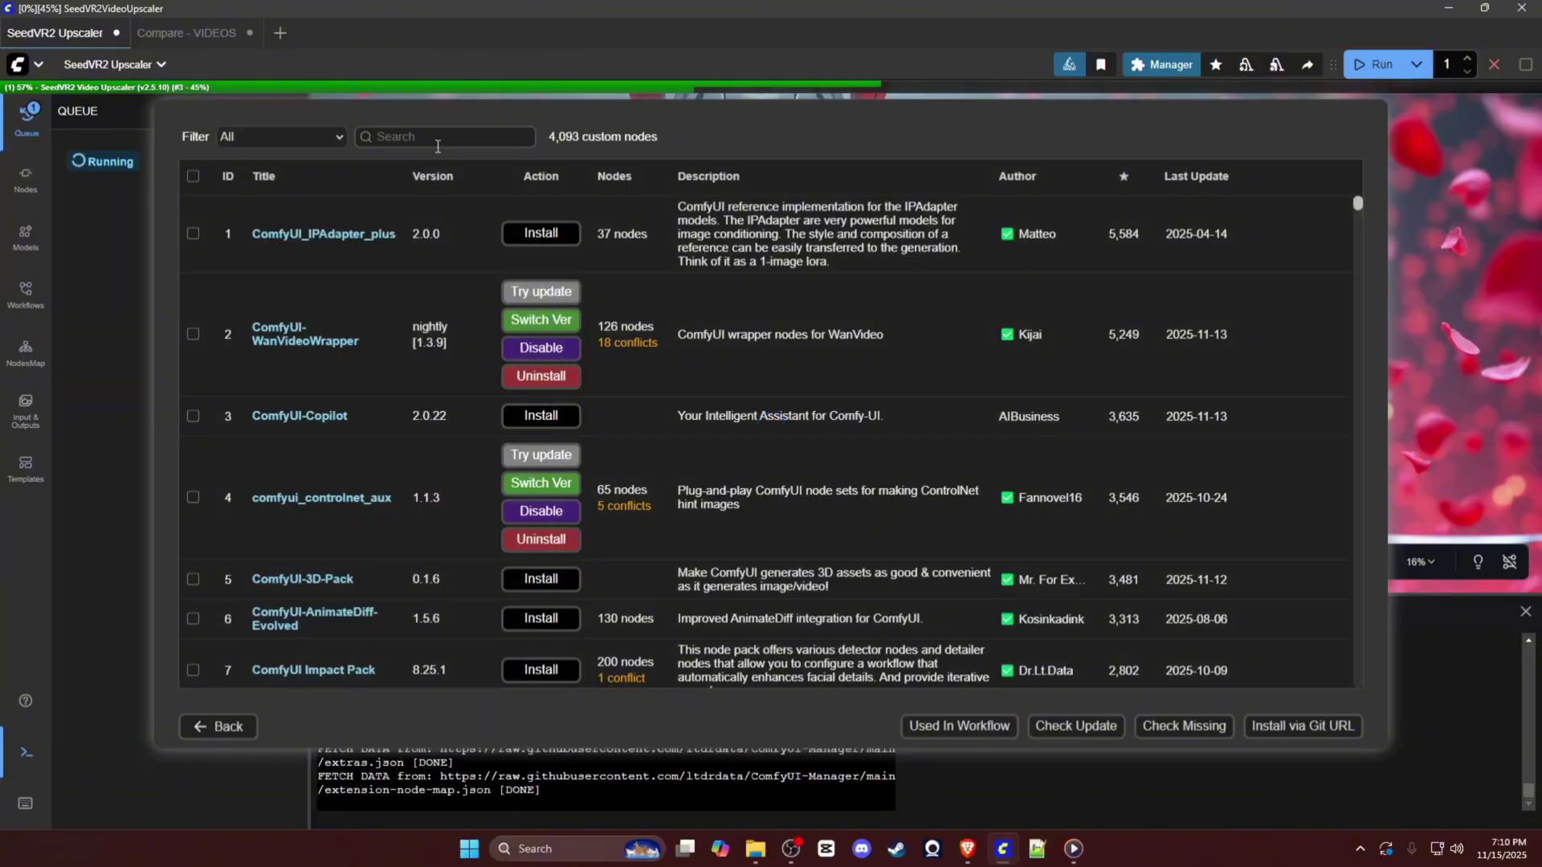
left_click(437, 143)
type("seedvr2")
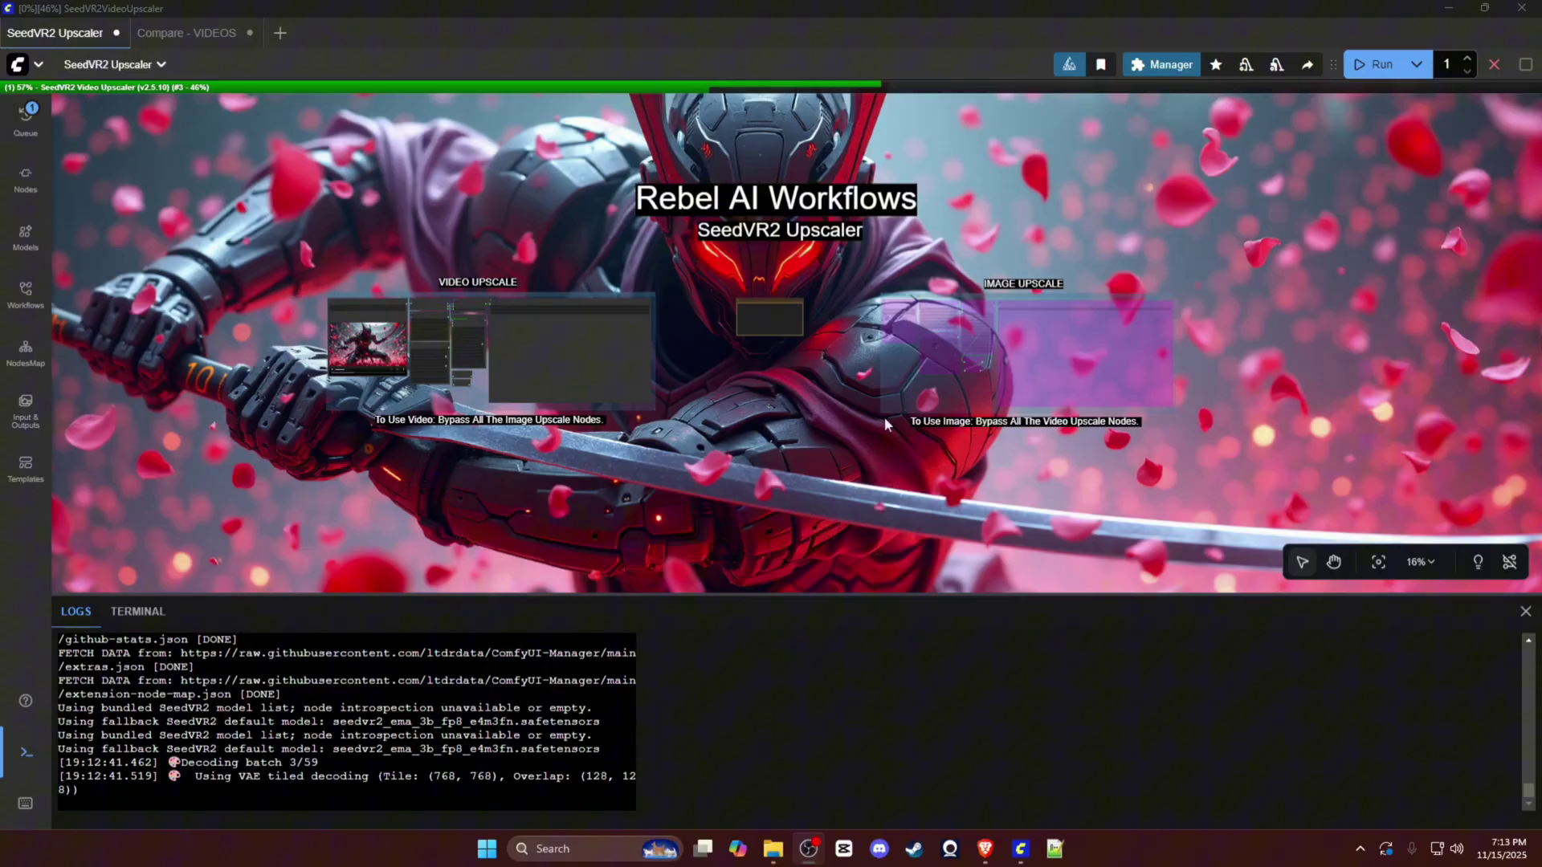
Select the Image Upscale and Video Upscale nodes and zoom into the Video Upscale group.
left_click_drag(1219, 261, 834, 452)
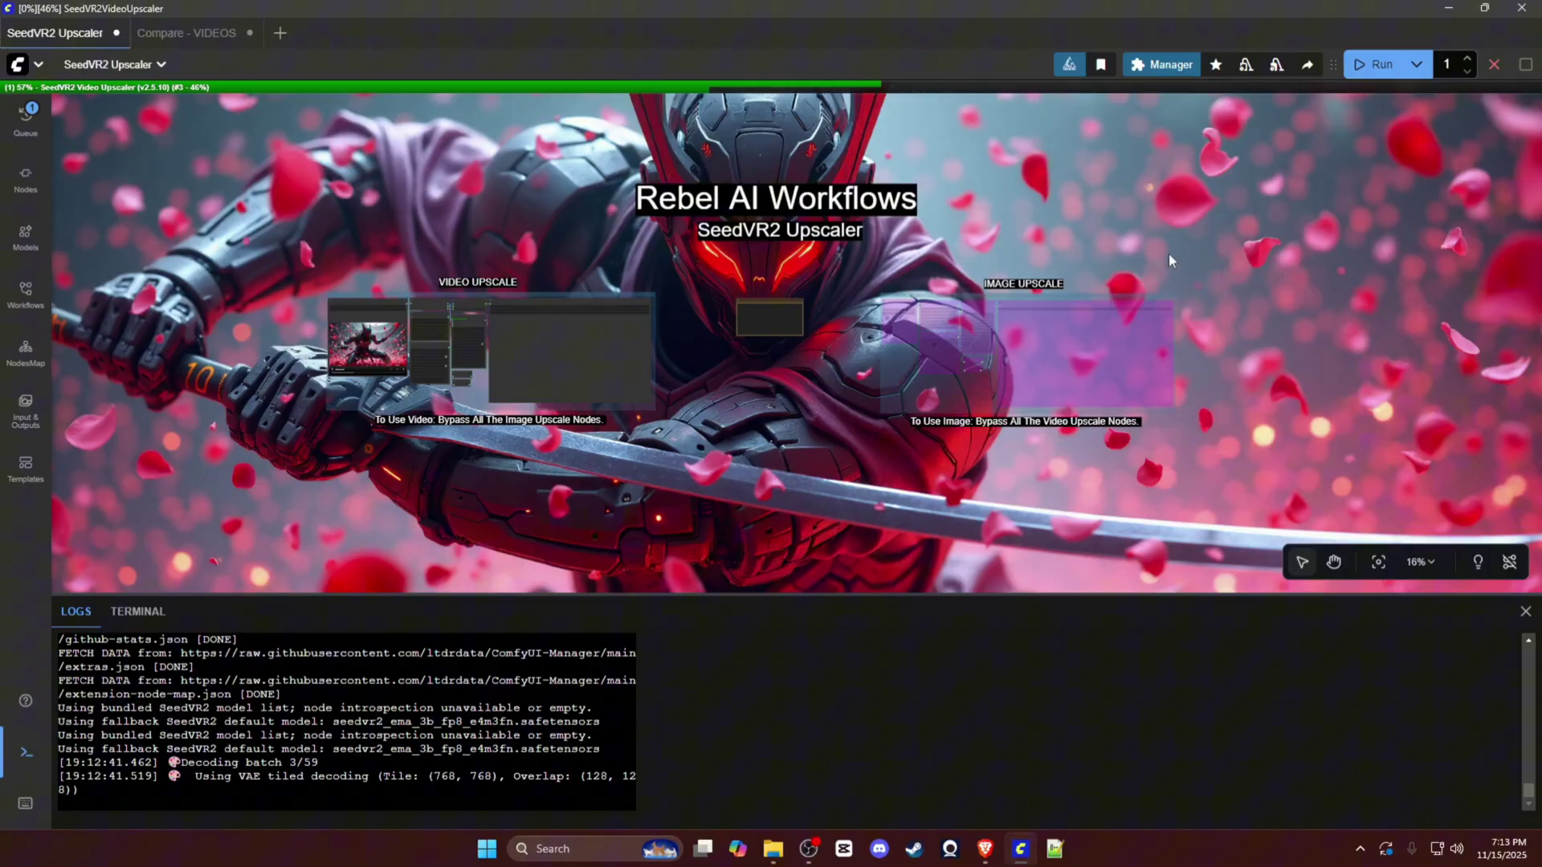
left_click_drag(668, 257, 620, 262)
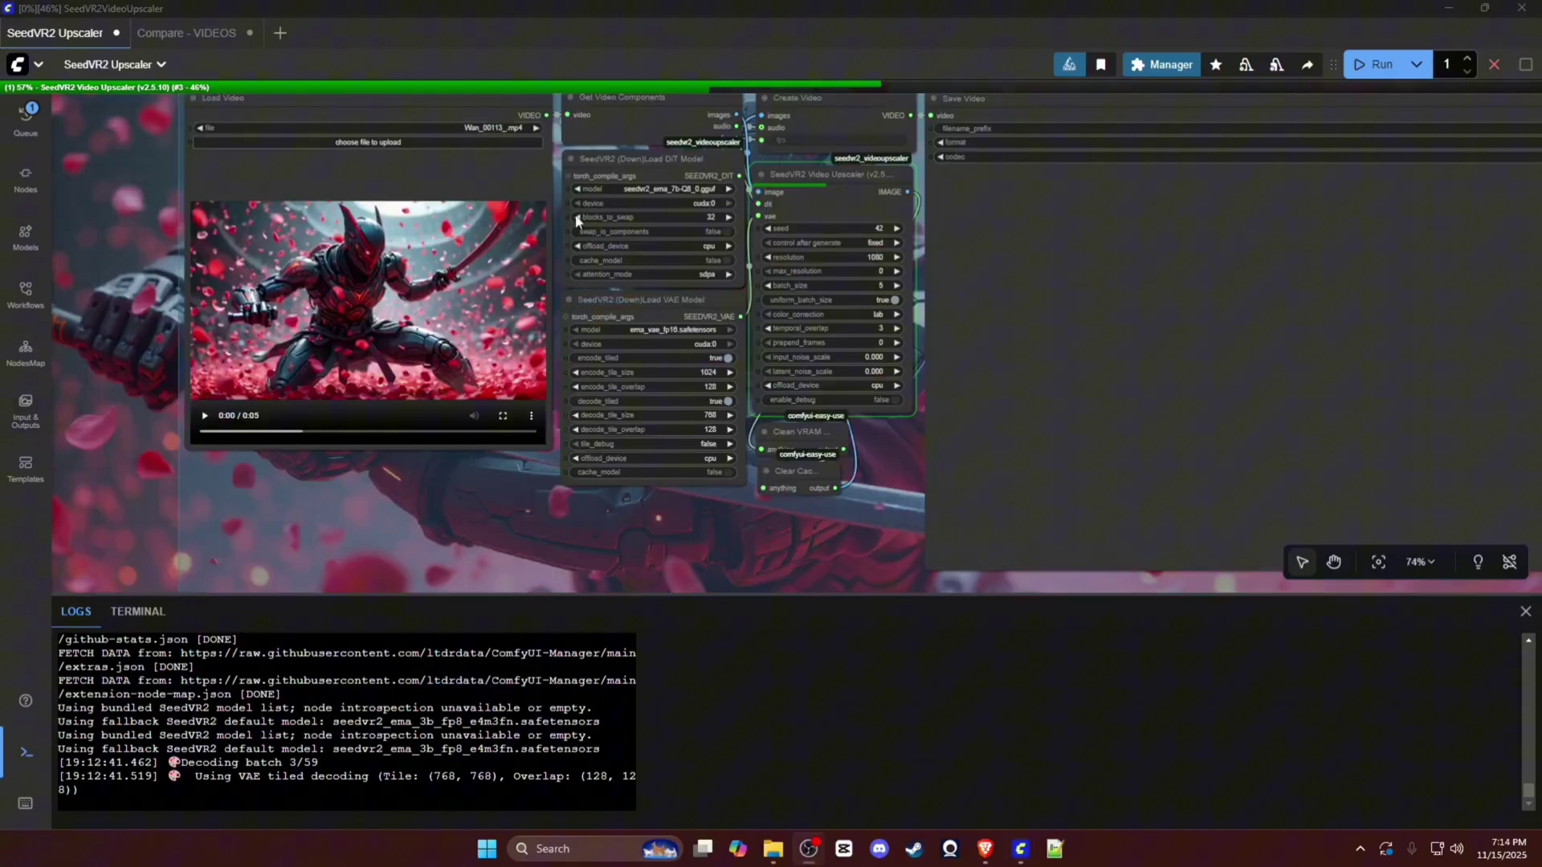
scroll(162, 206, "up", 2)
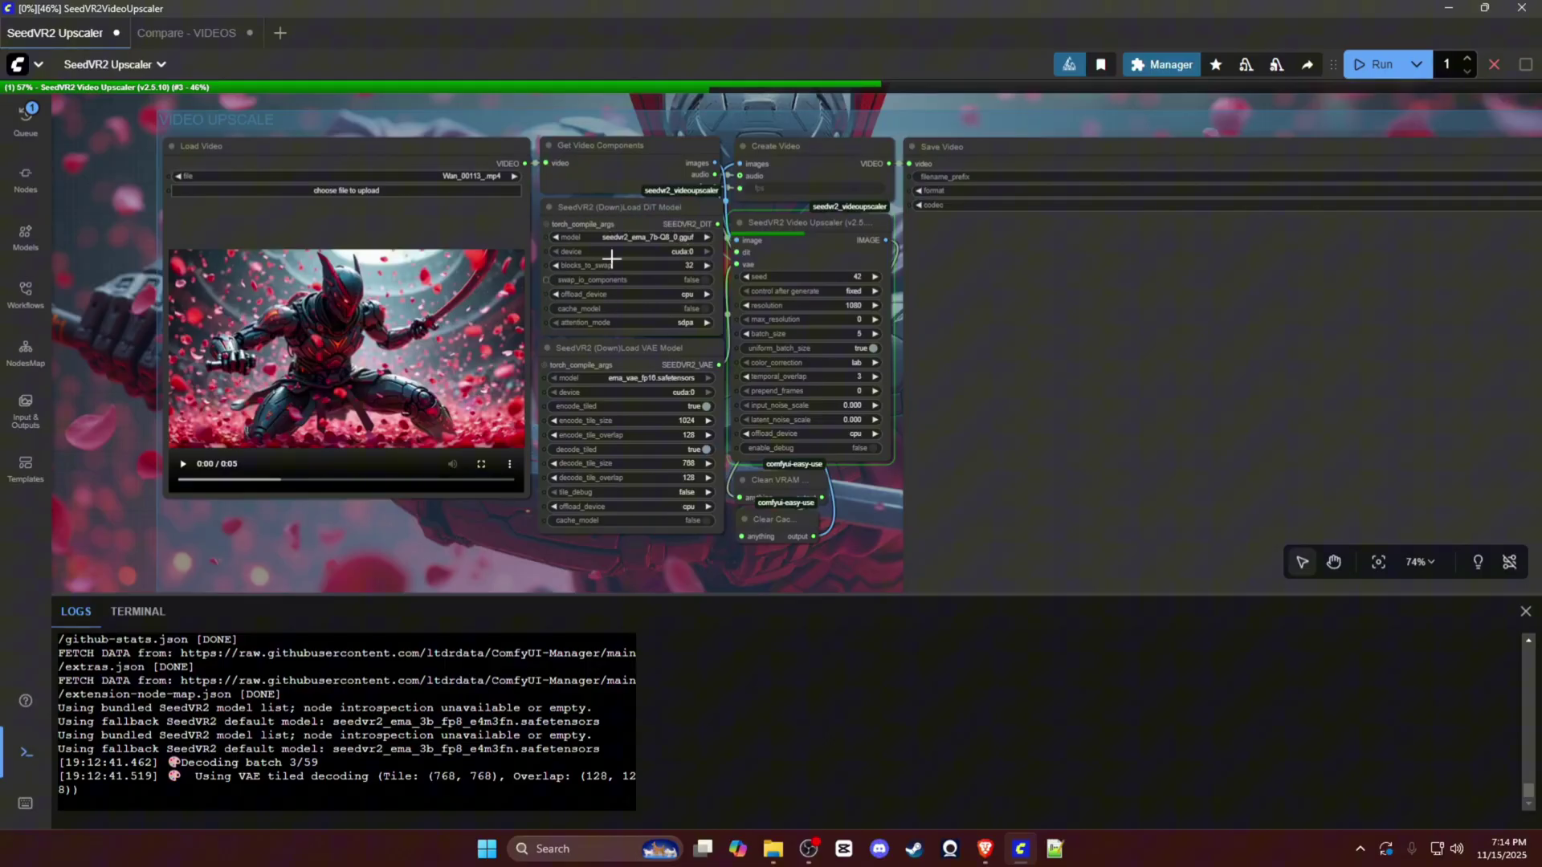
Keep seedvr2_ema_7b-Q8_0.gguf as the DiT model, then highlight the 8.84 GB sharp Q8_0 file.
left_click(647, 238)
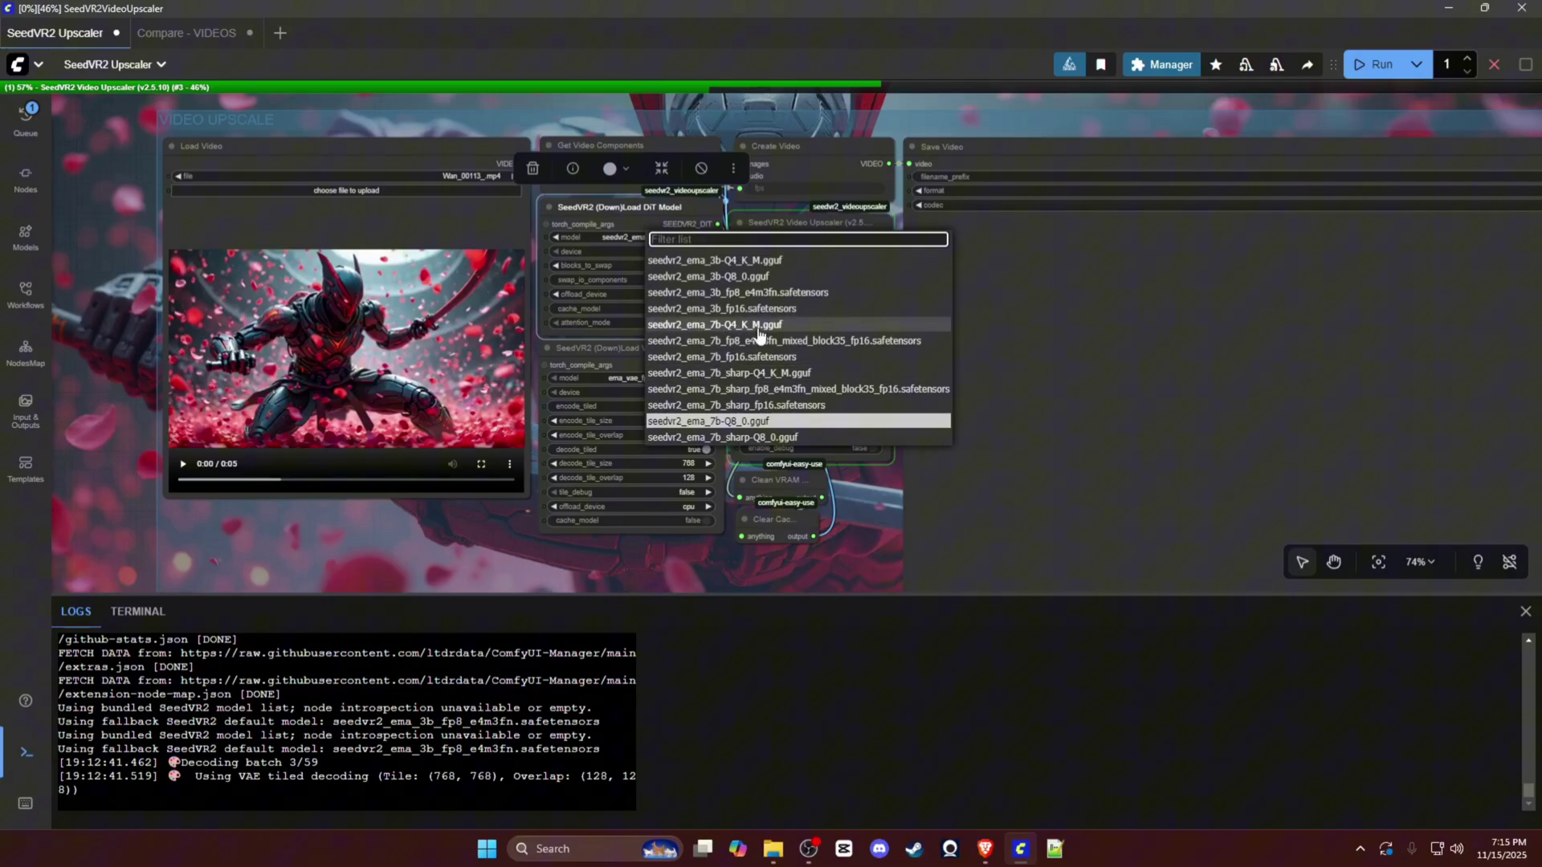
left_click(627, 217)
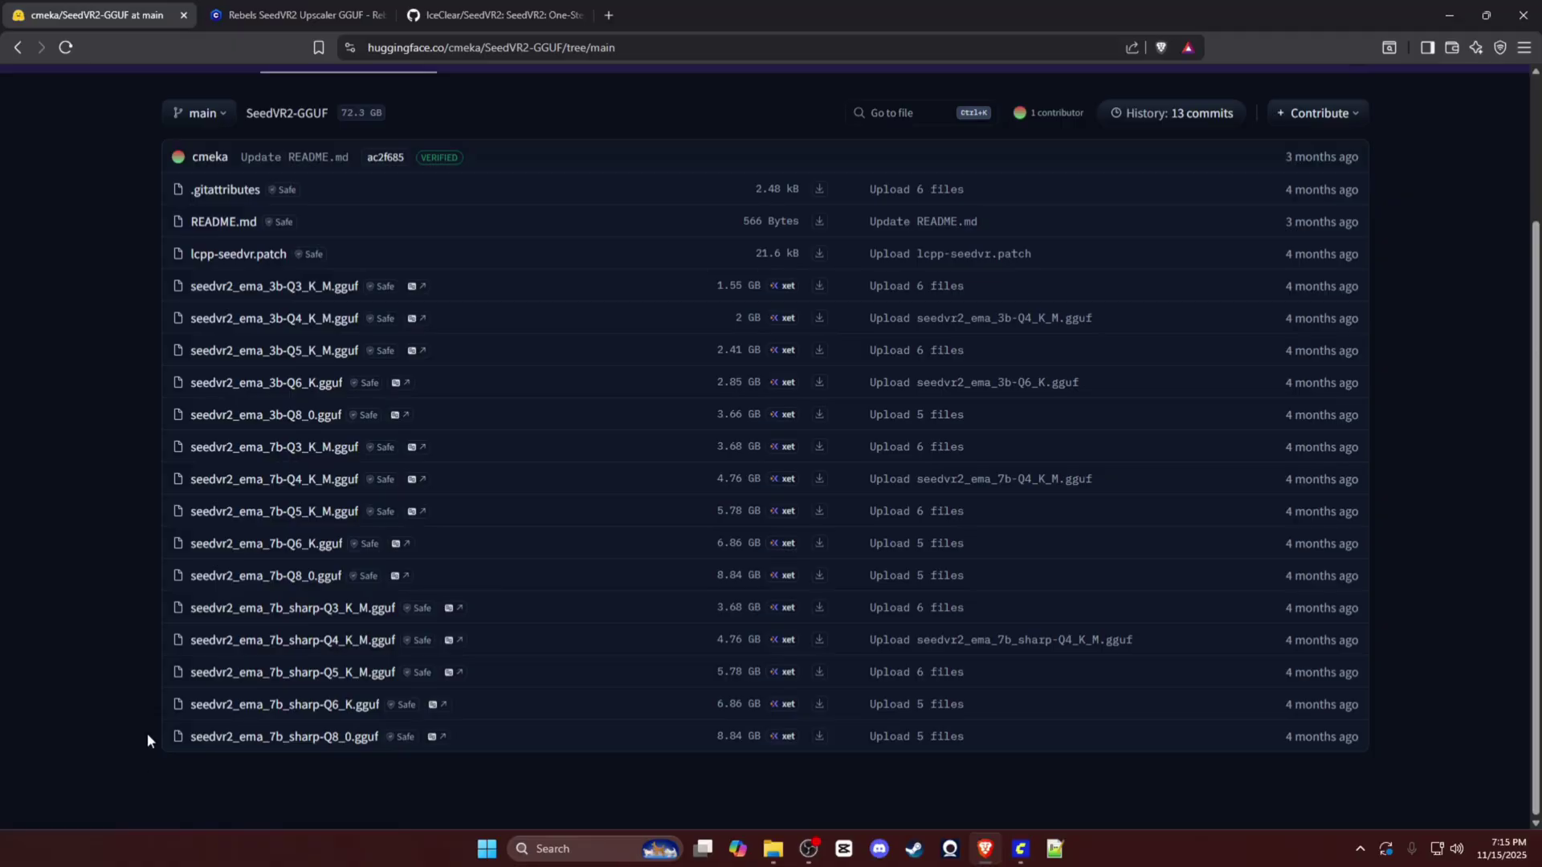
left_click_drag(147, 734, 760, 727)
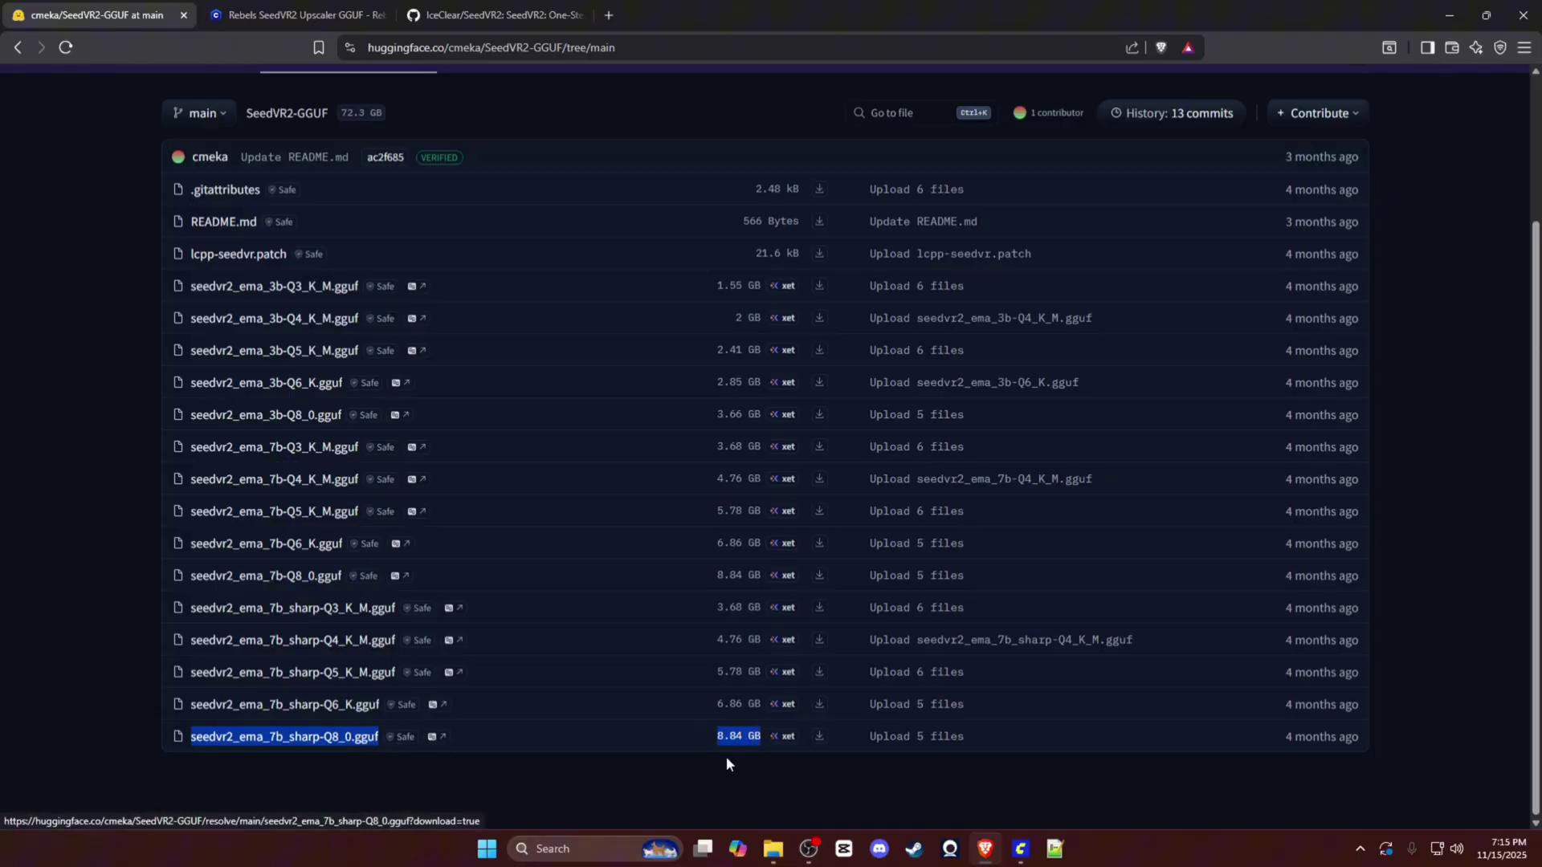
Clear the highlight on the sharp Q8_0 row and return to the ComfyUI workflow.
left_click(709, 775)
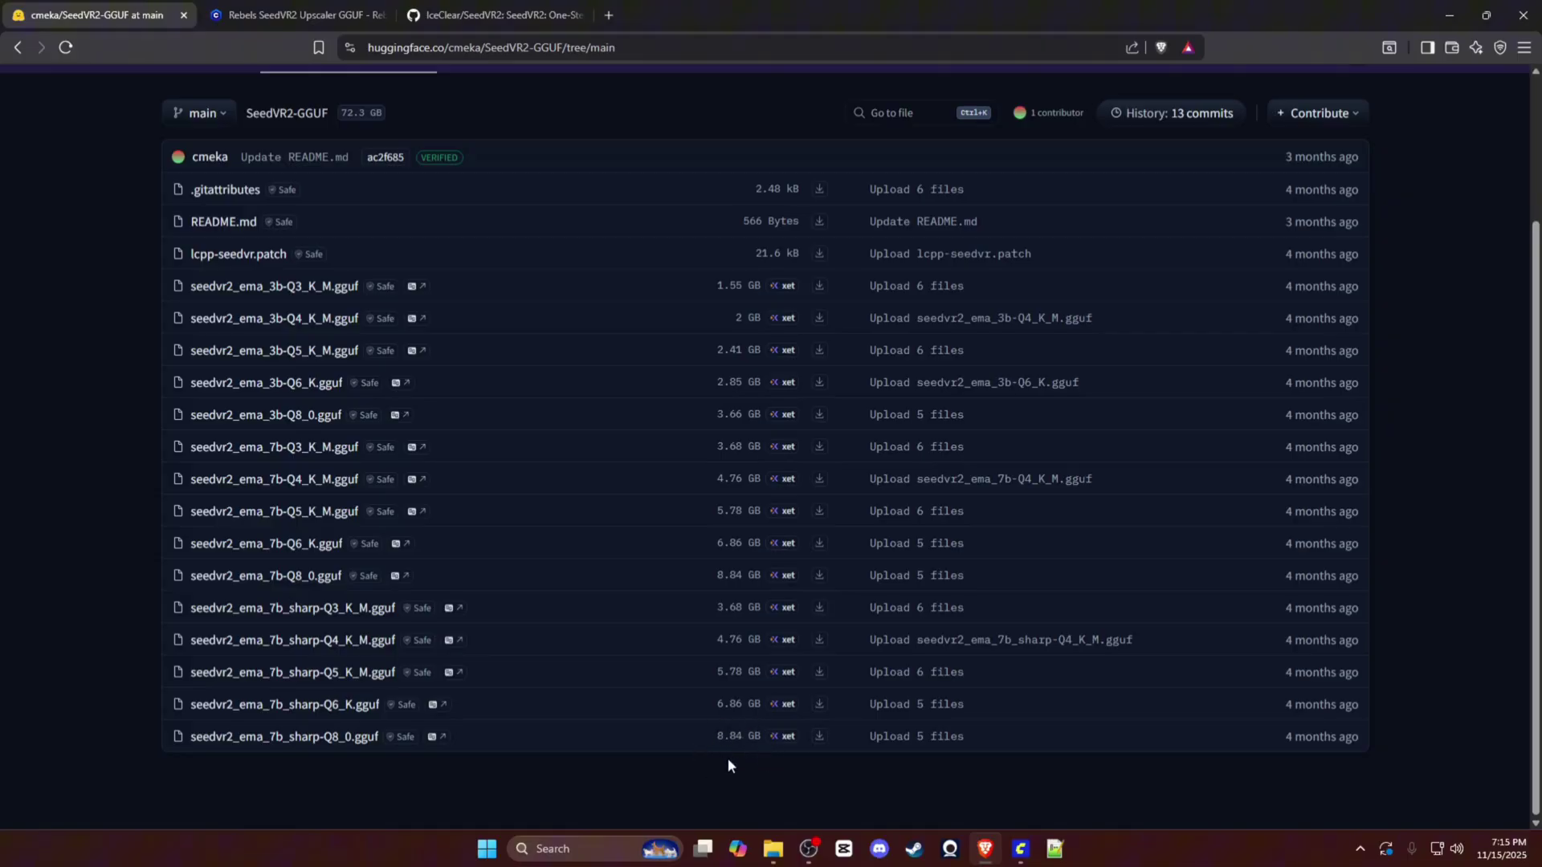
key("alt+Tab")
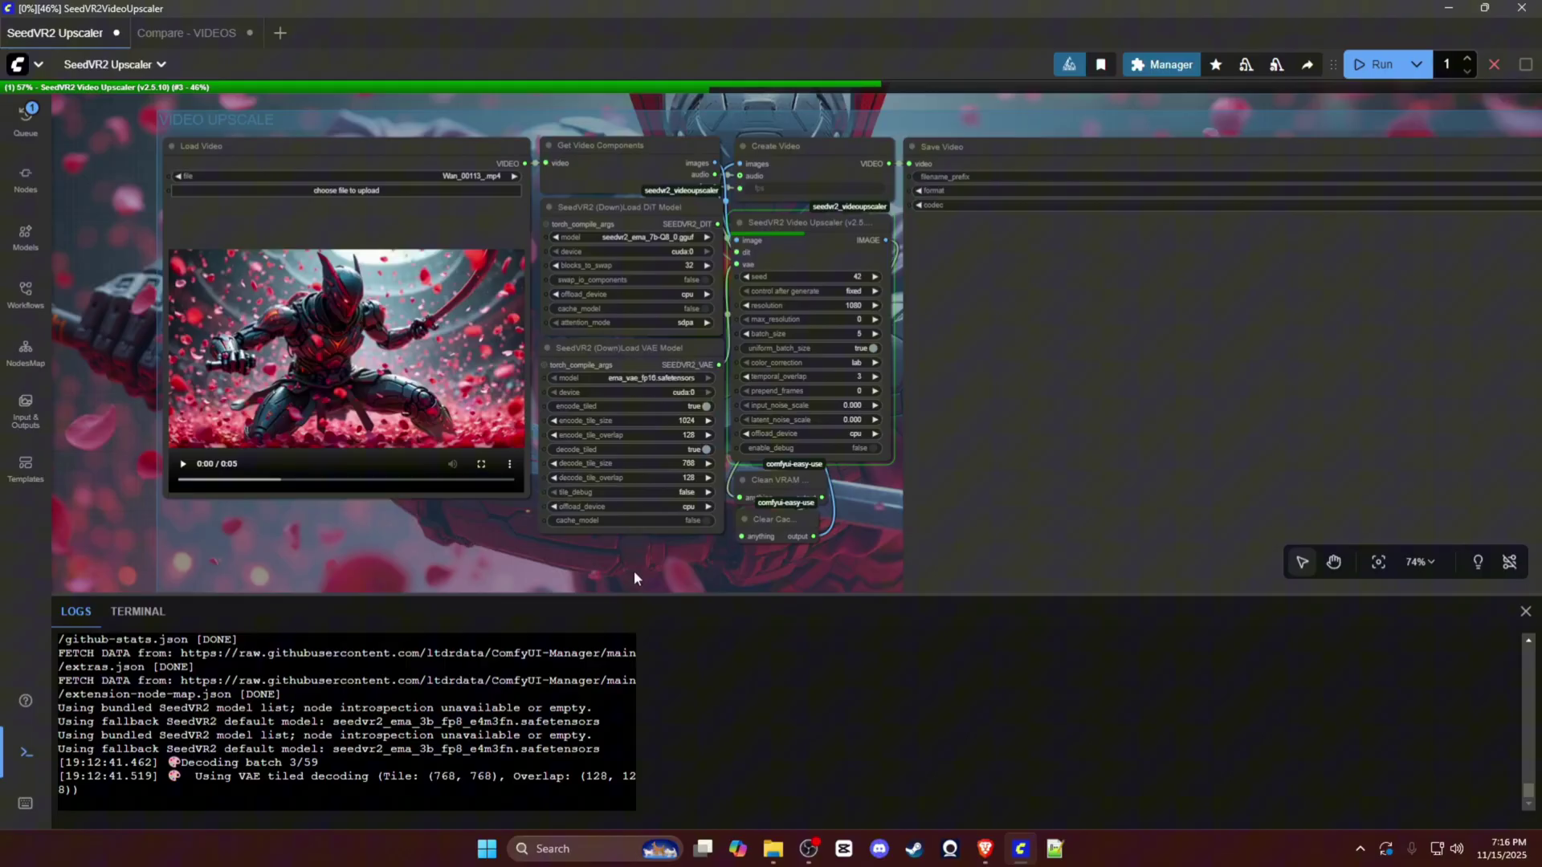
left_click(813, 222)
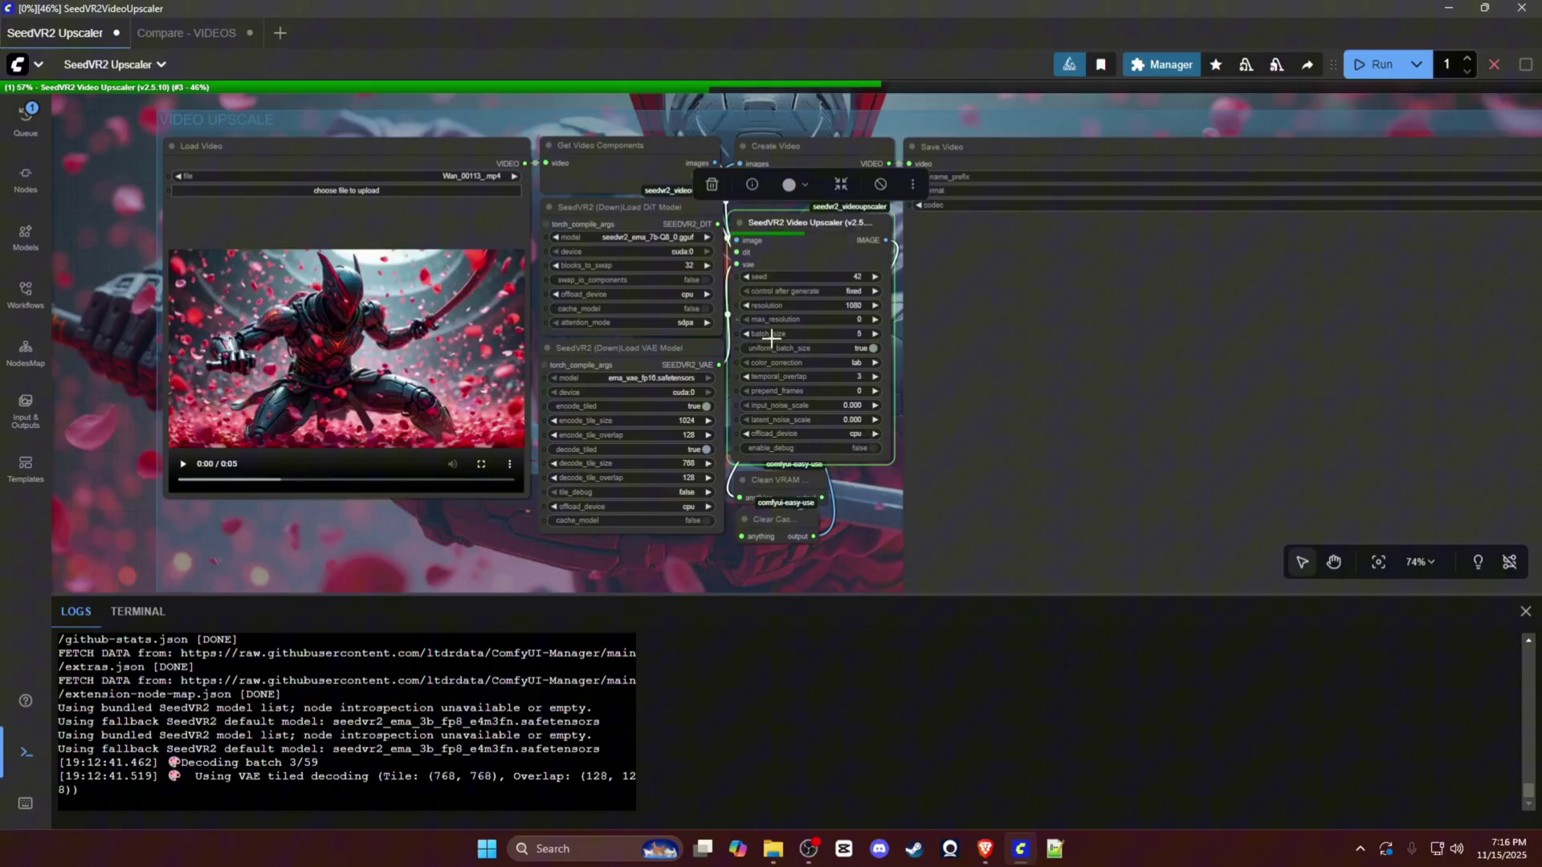
left_click(860, 549)
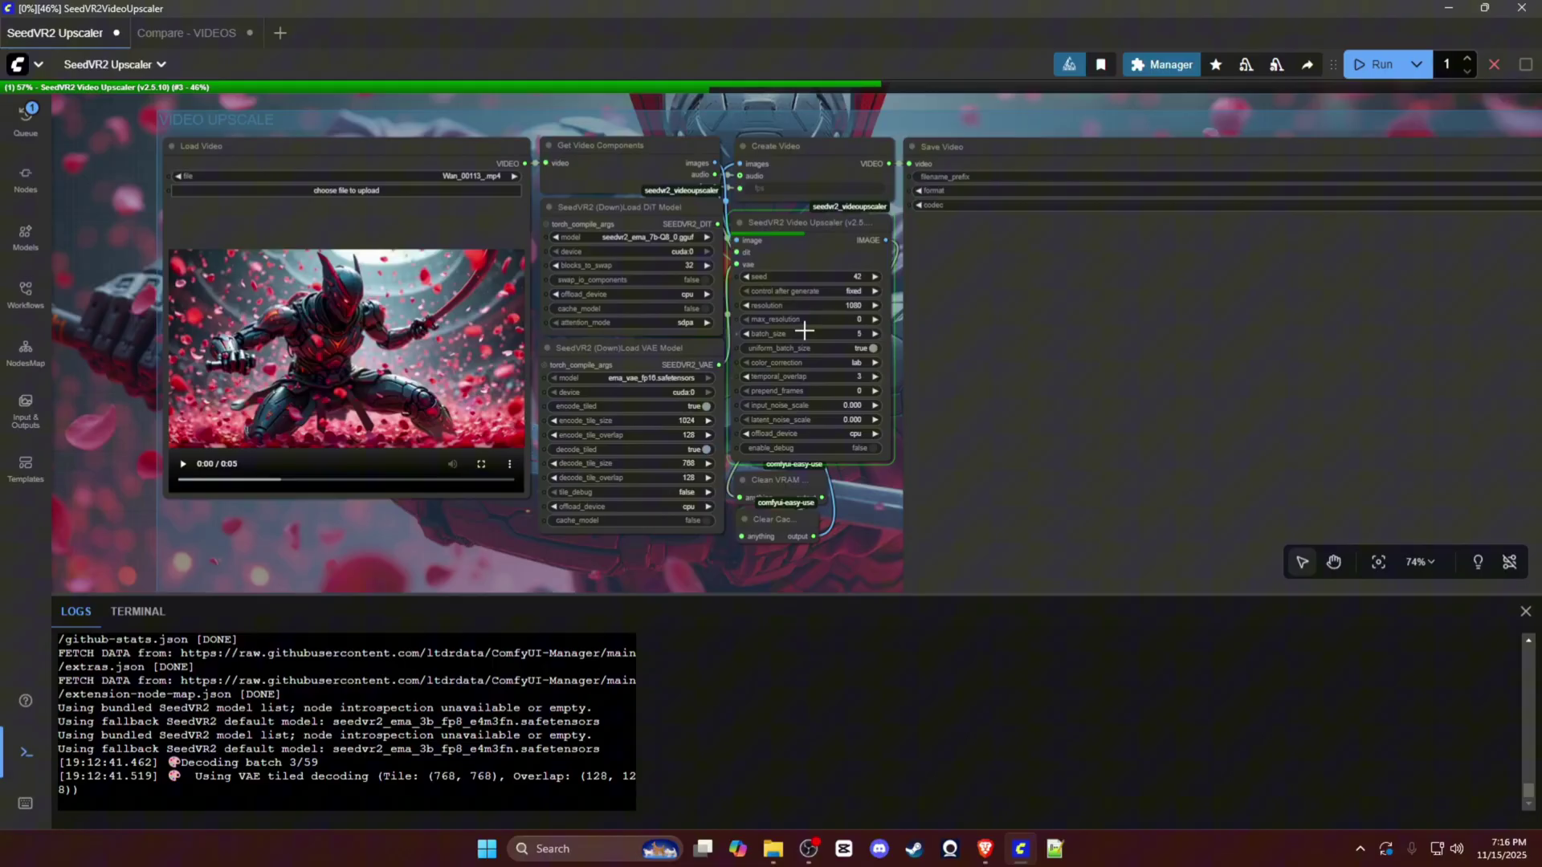
mouse_move(835, 336)
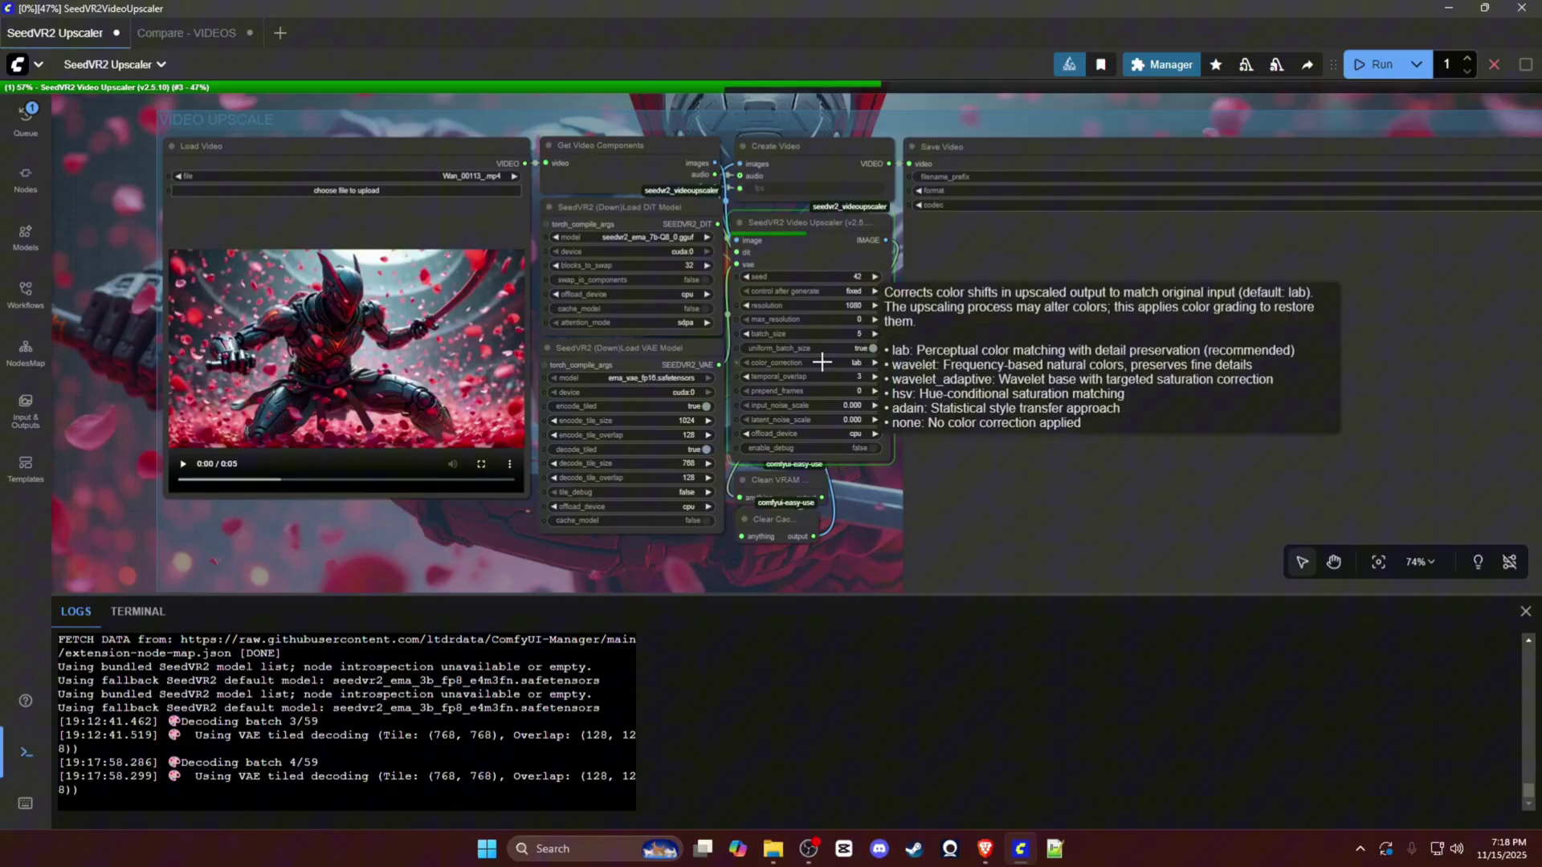
scroll(141, 330, "down", 1)
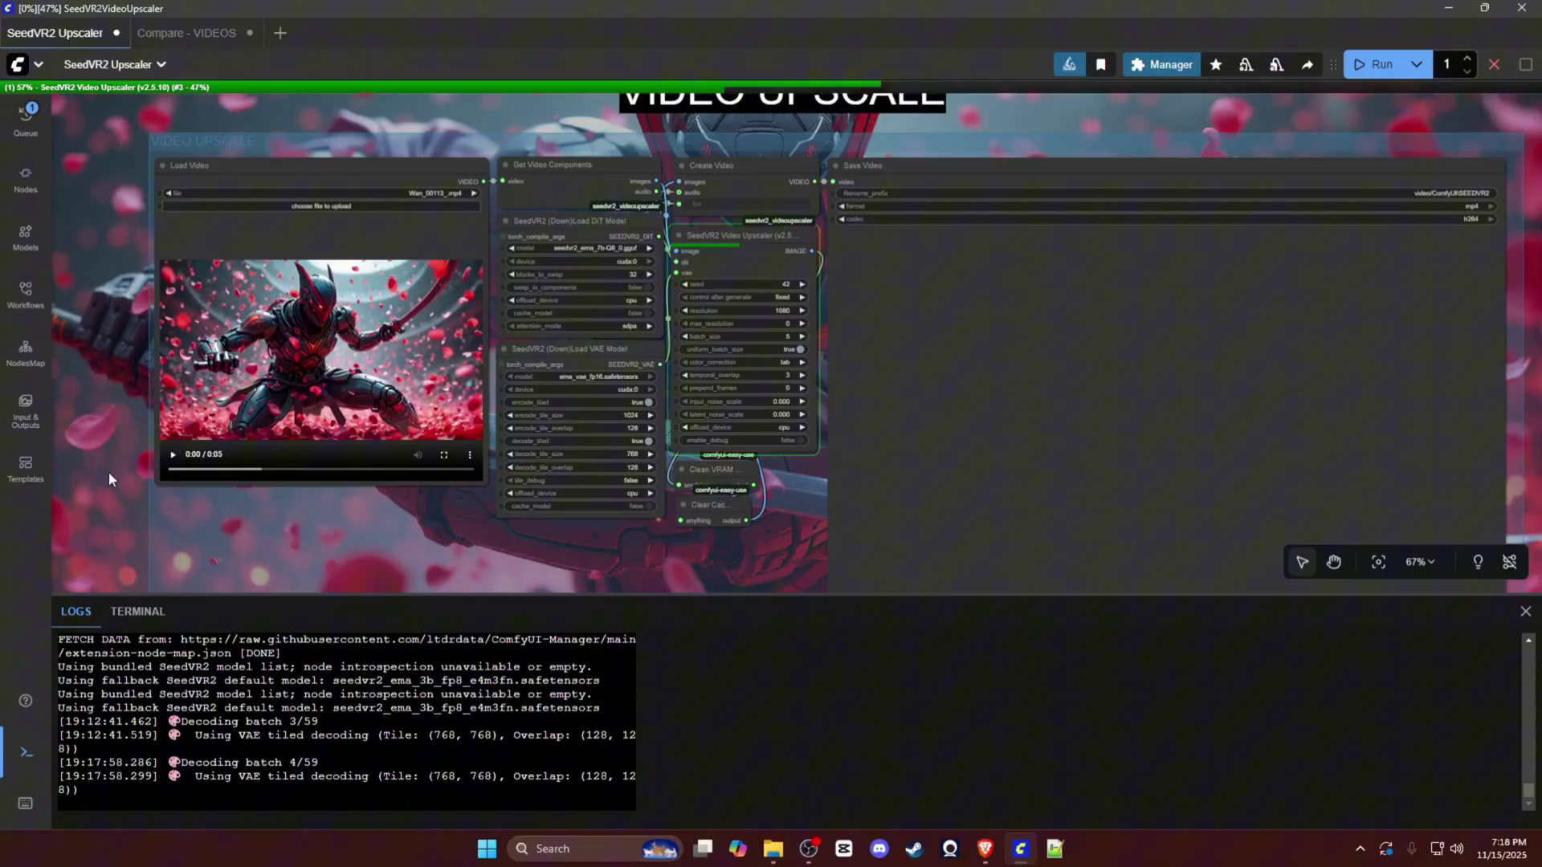
scroll(110, 416, "down", 2)
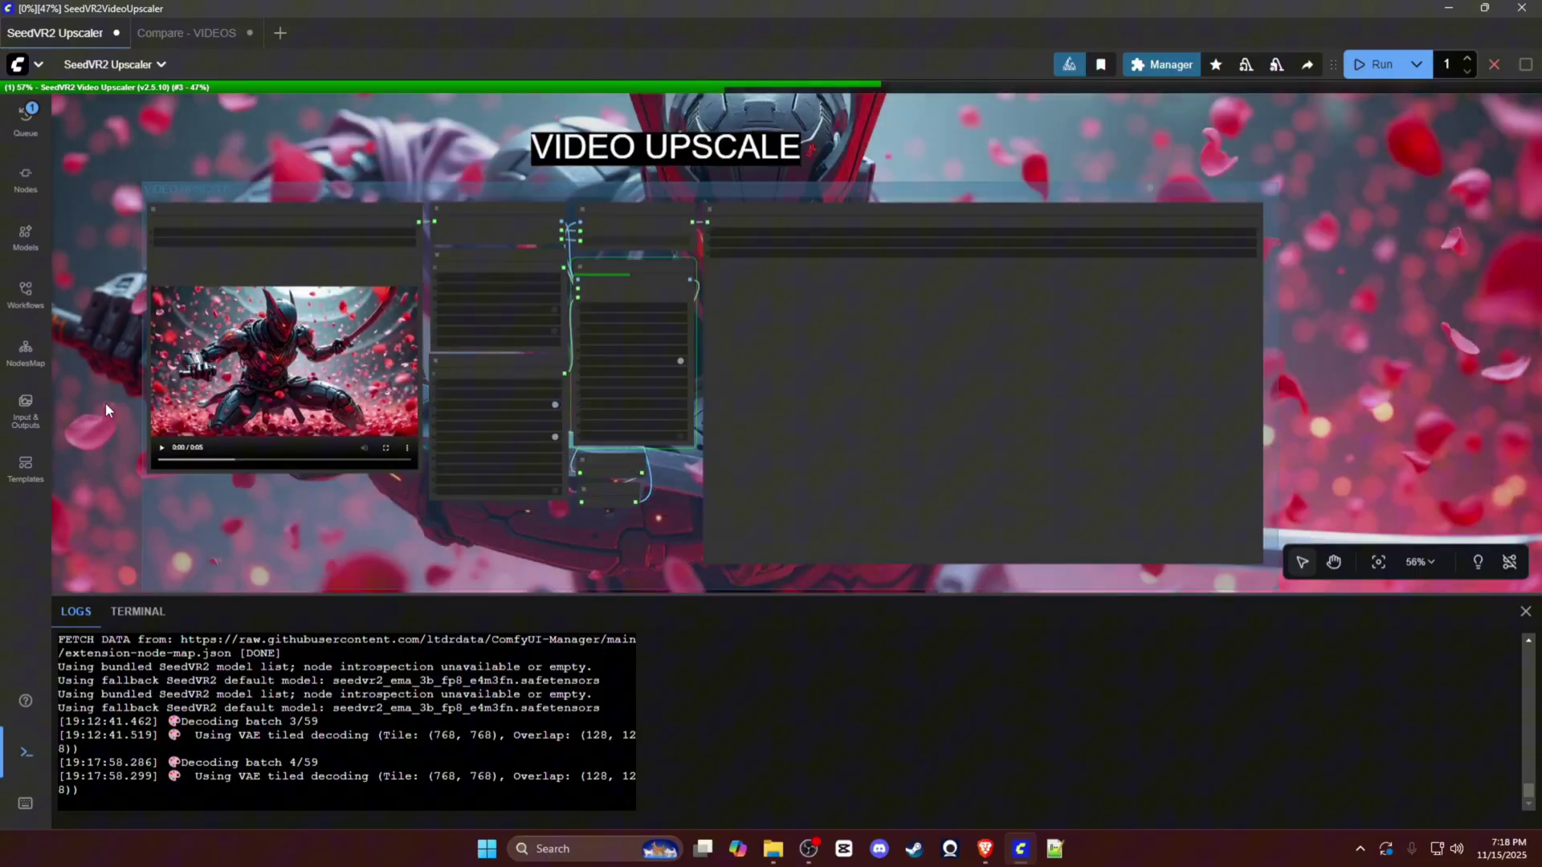
scroll(936, 222, "up", 4)
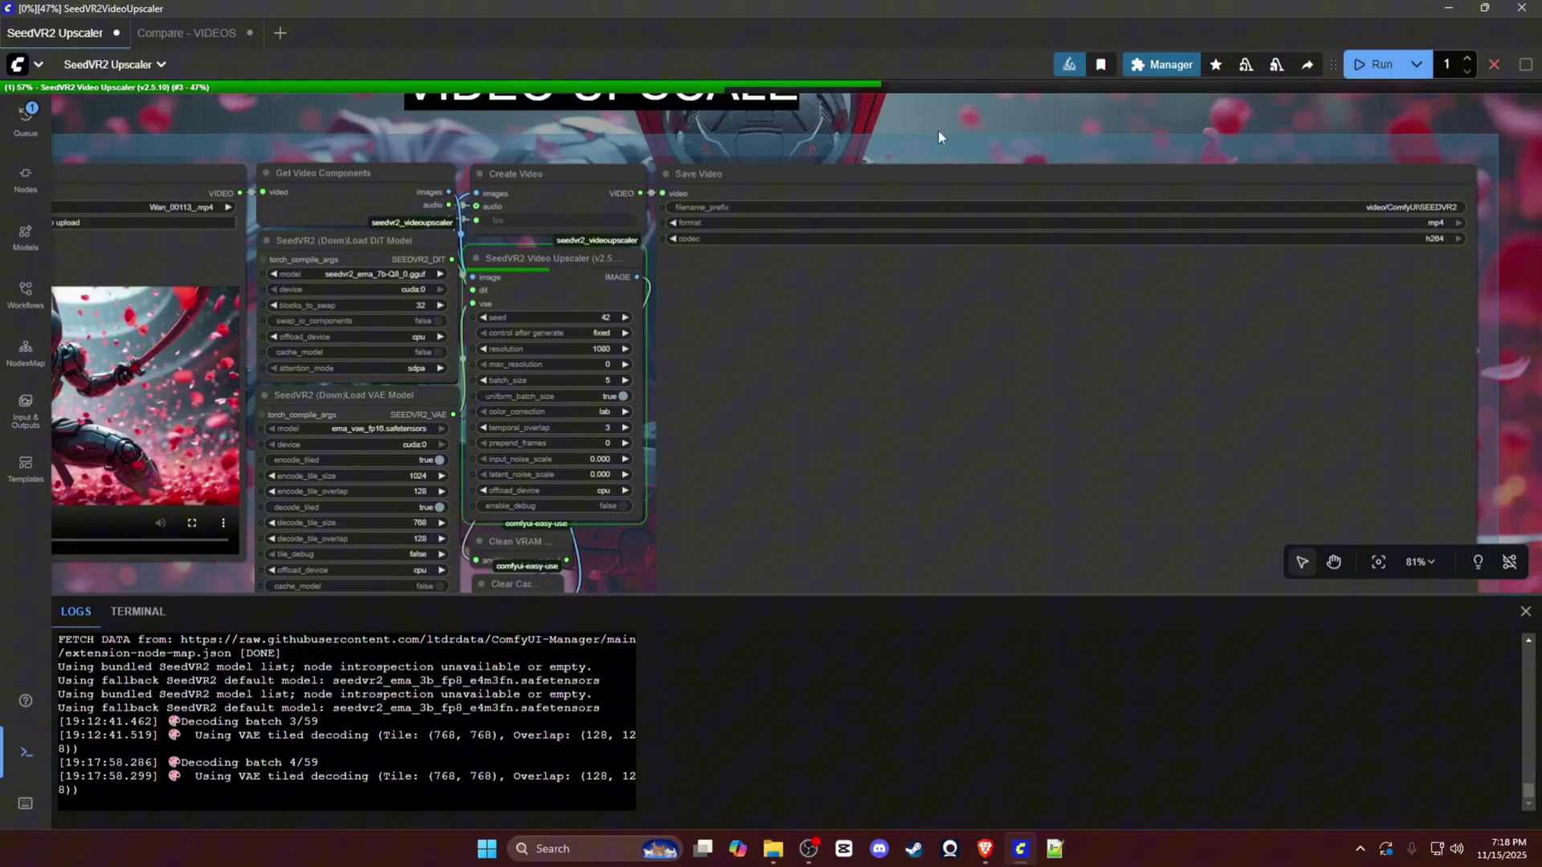
Pan from the Image Upscale group back to Video Upscale, then fit the whole workflow in view.
scroll(673, 363, "down", 6)
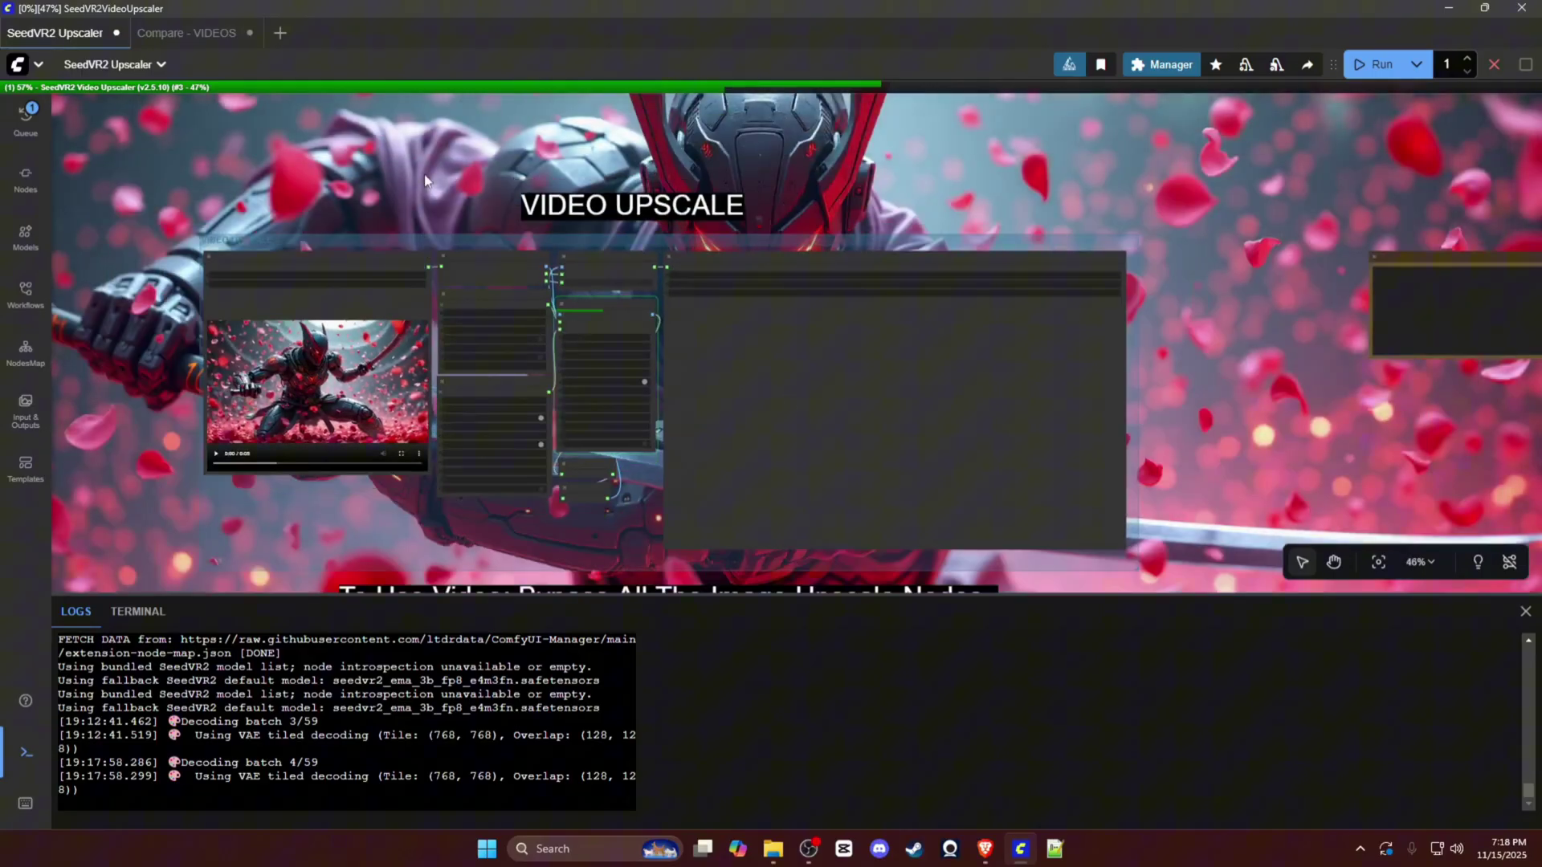
left_click_drag(1235, 203, 258, 190)
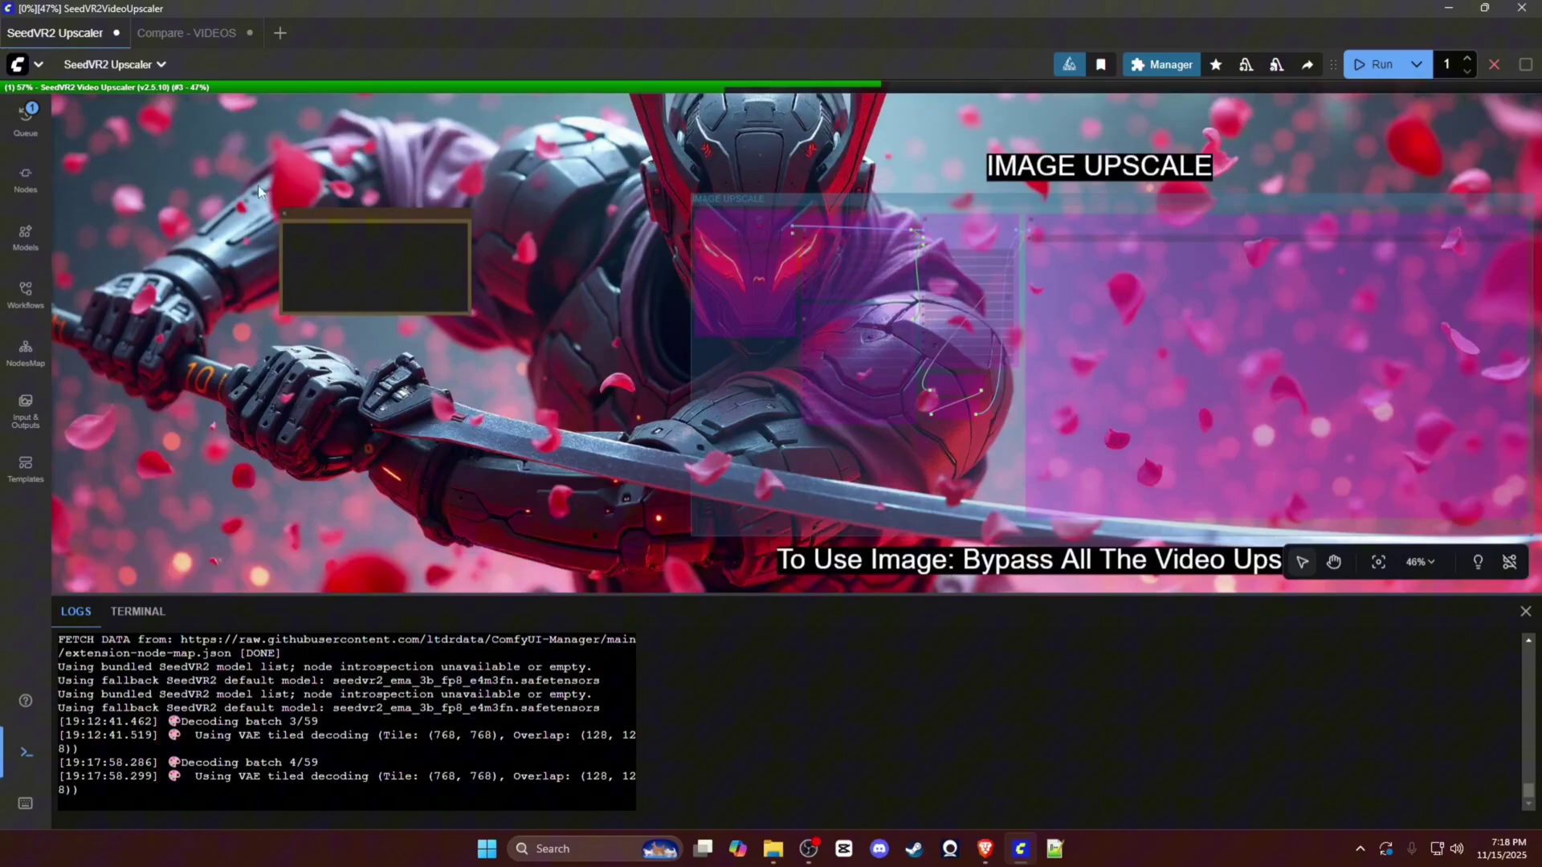
scroll(737, 233, "up", 5)
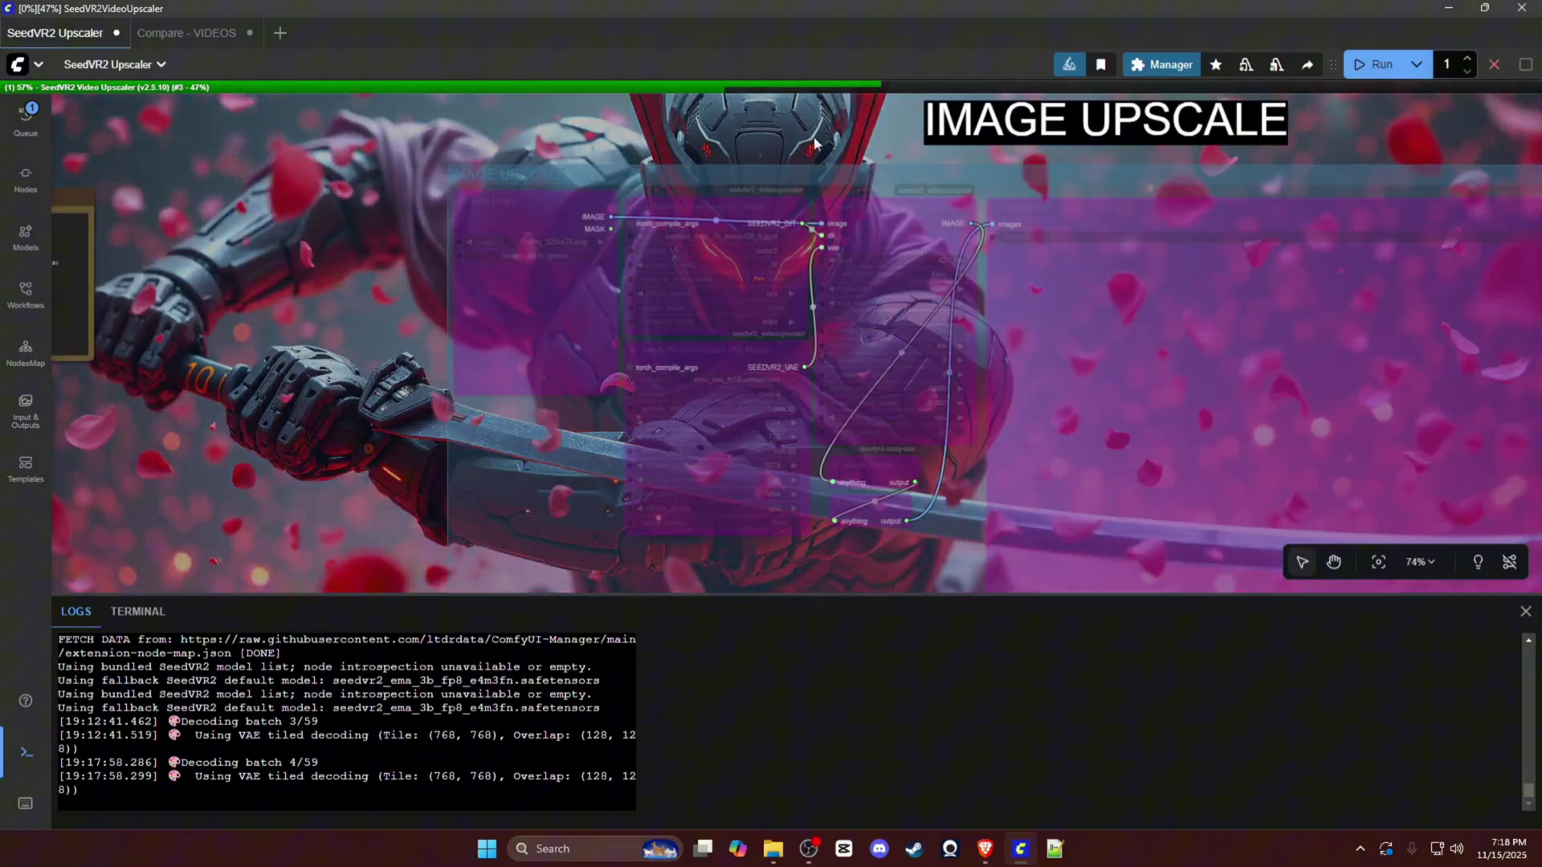
scroll(722, 321, "down", 5)
left_click_drag(628, 312, 893, 344)
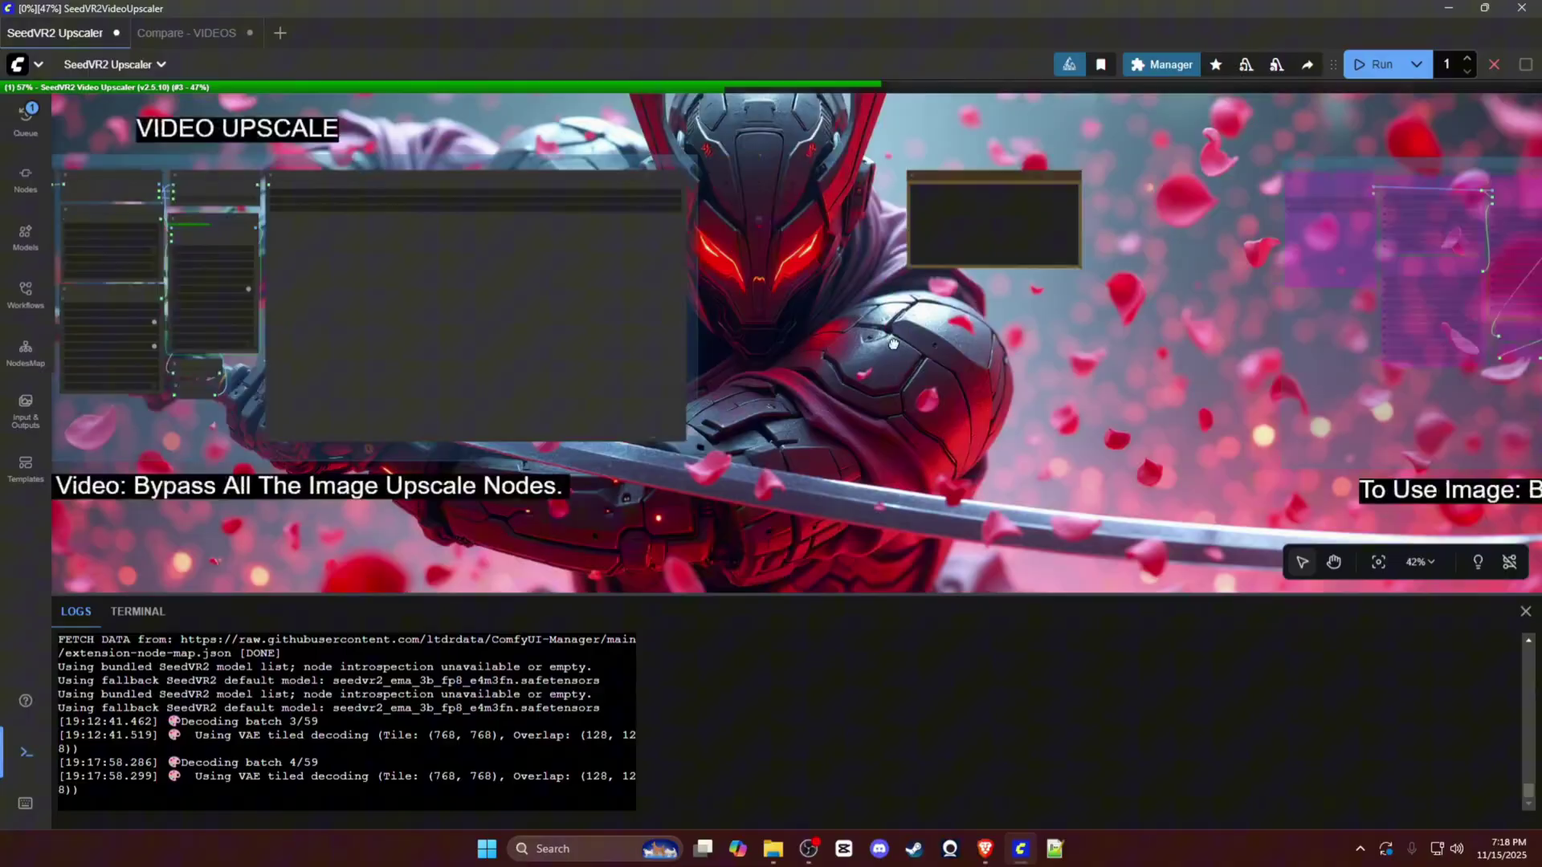
scroll(514, 201, "up", 5)
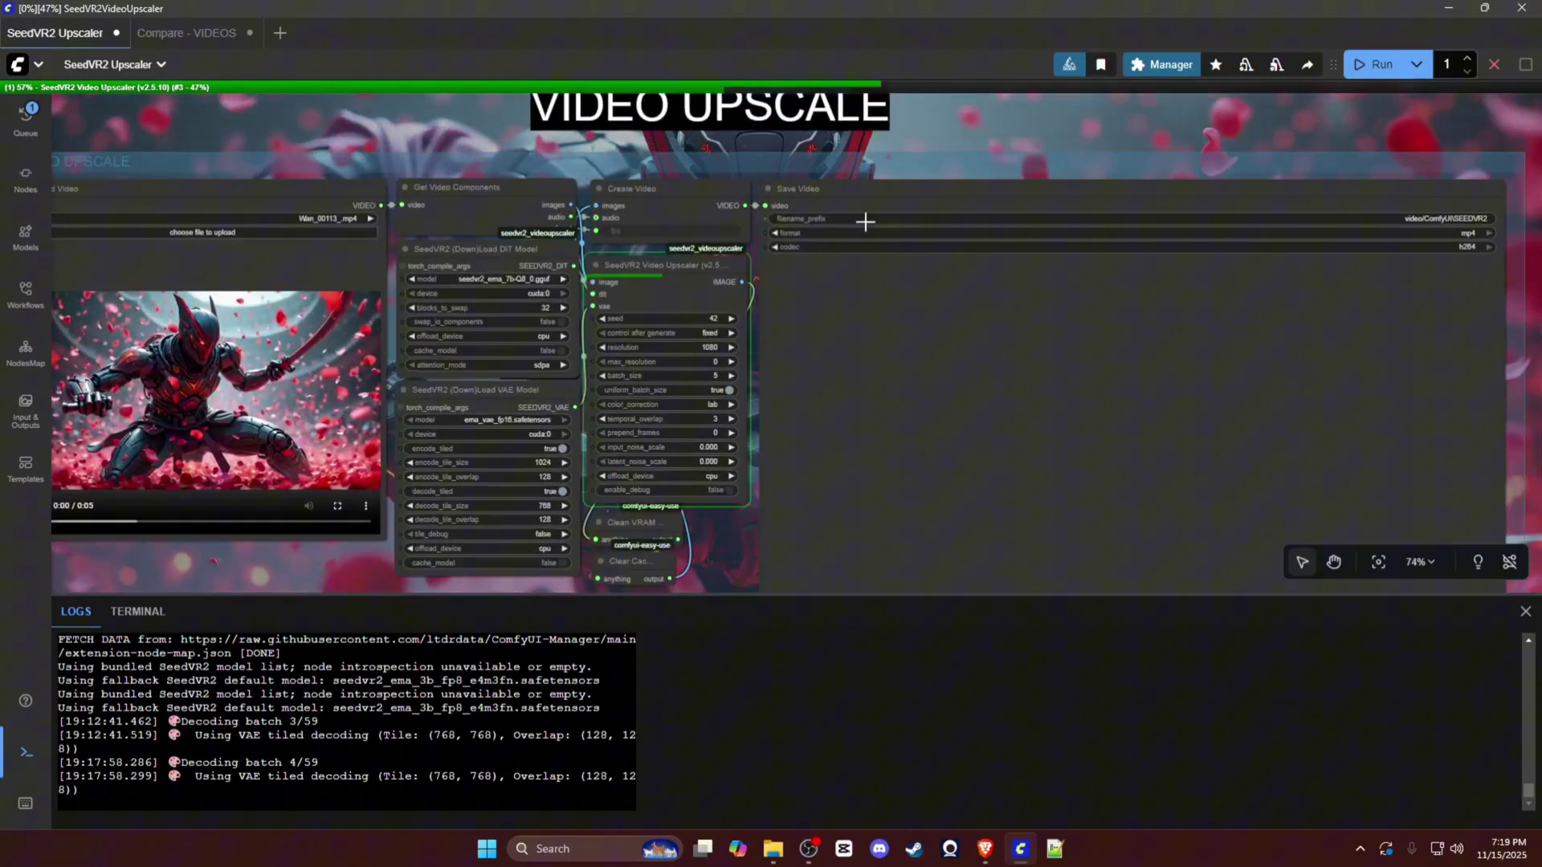
key("period")
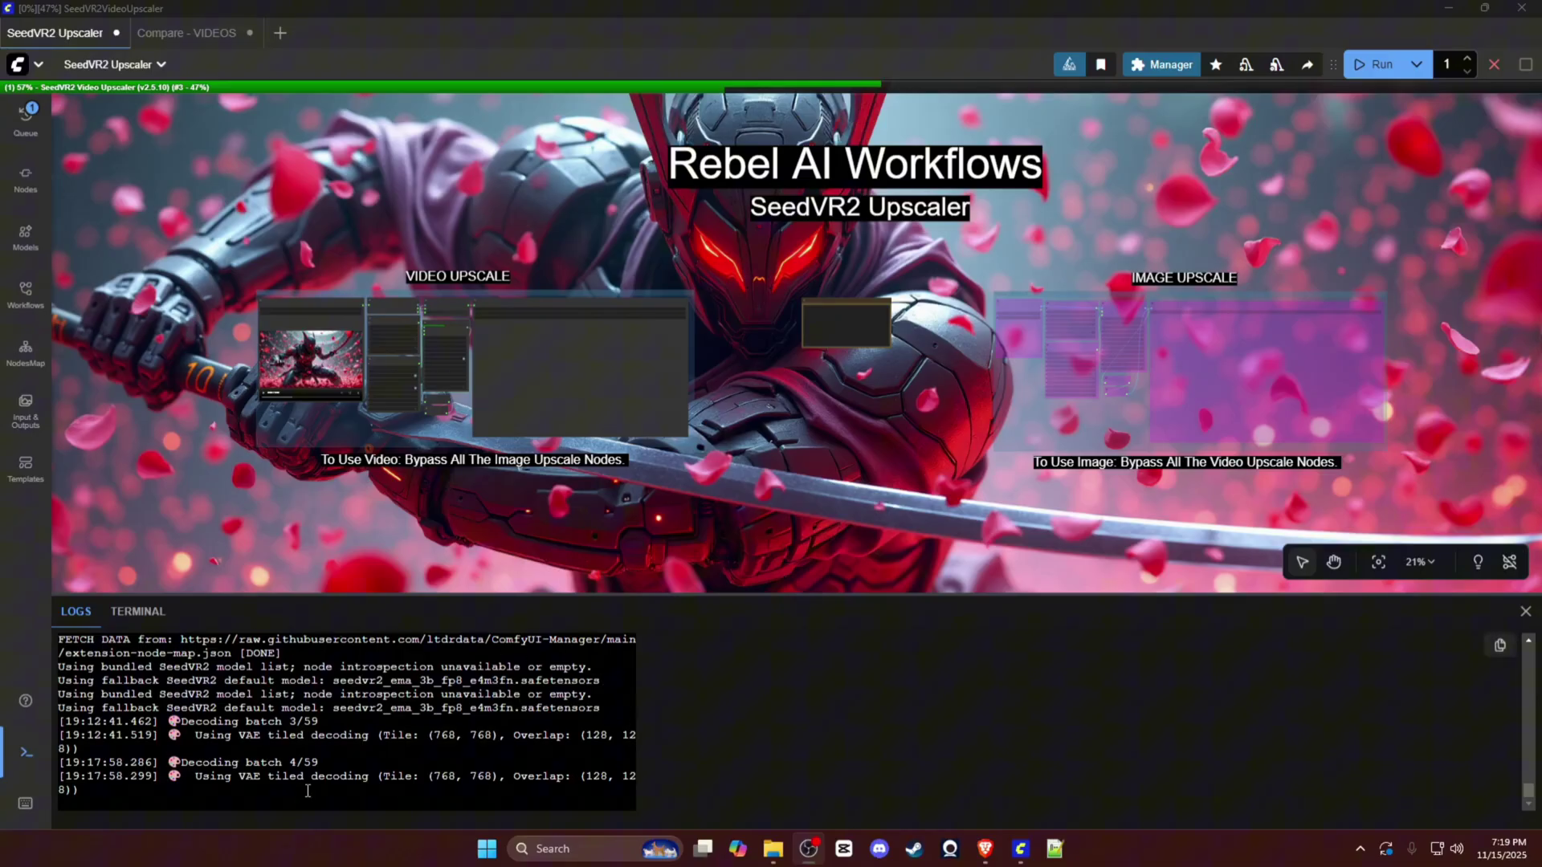
Enlarge the logs panel to read the VAE tiled decoding lines, then shrink it back.
left_click_drag(410, 595, 424, 464)
left_click_drag(200, 780, 369, 785)
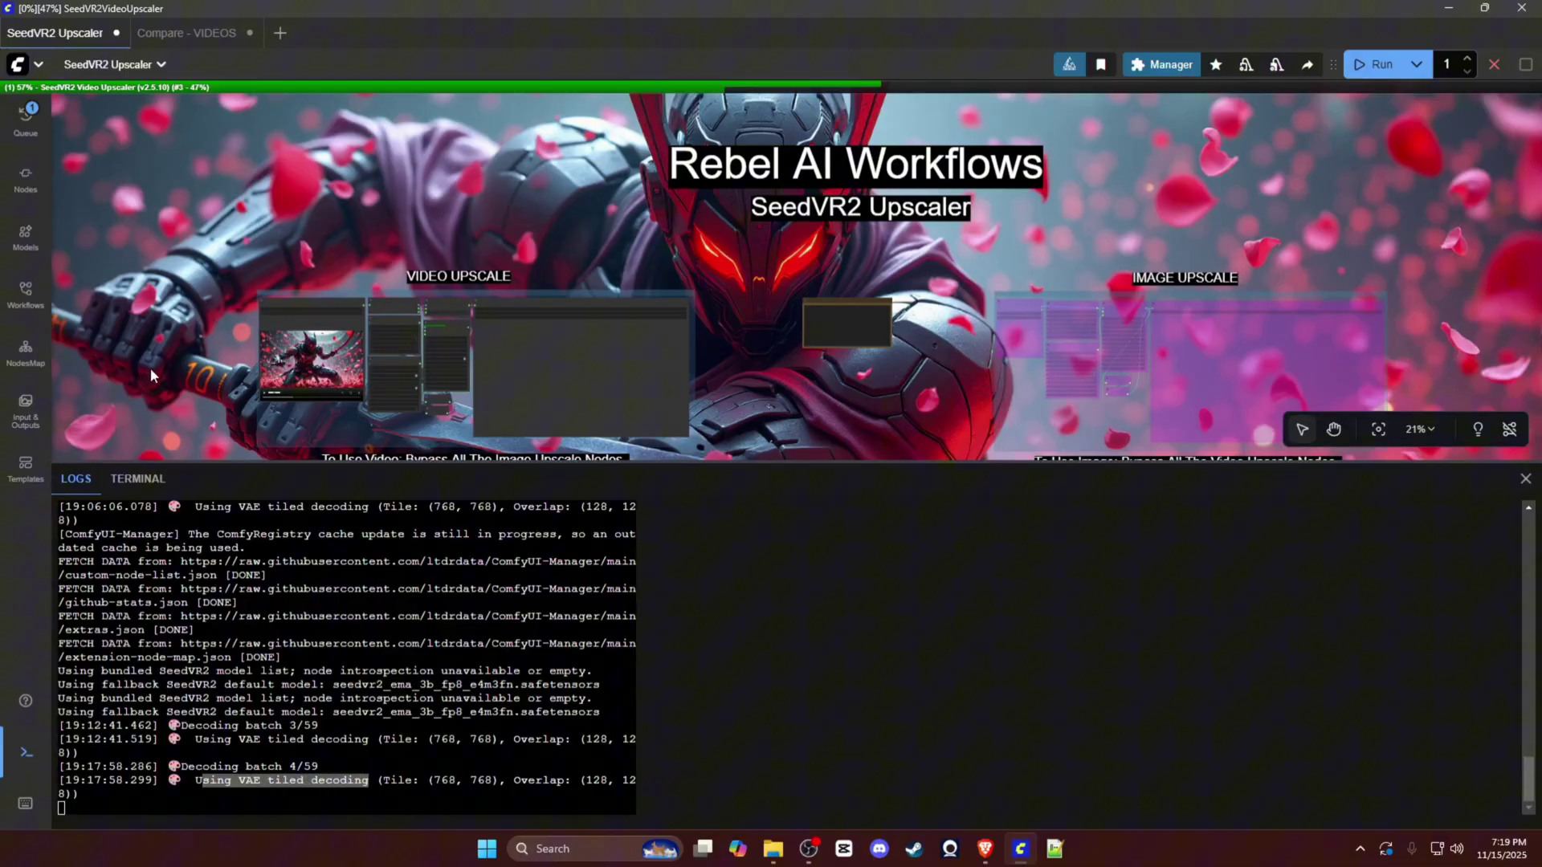
left_click_drag(155, 459, 158, 678)
scroll(438, 322, "up", 10)
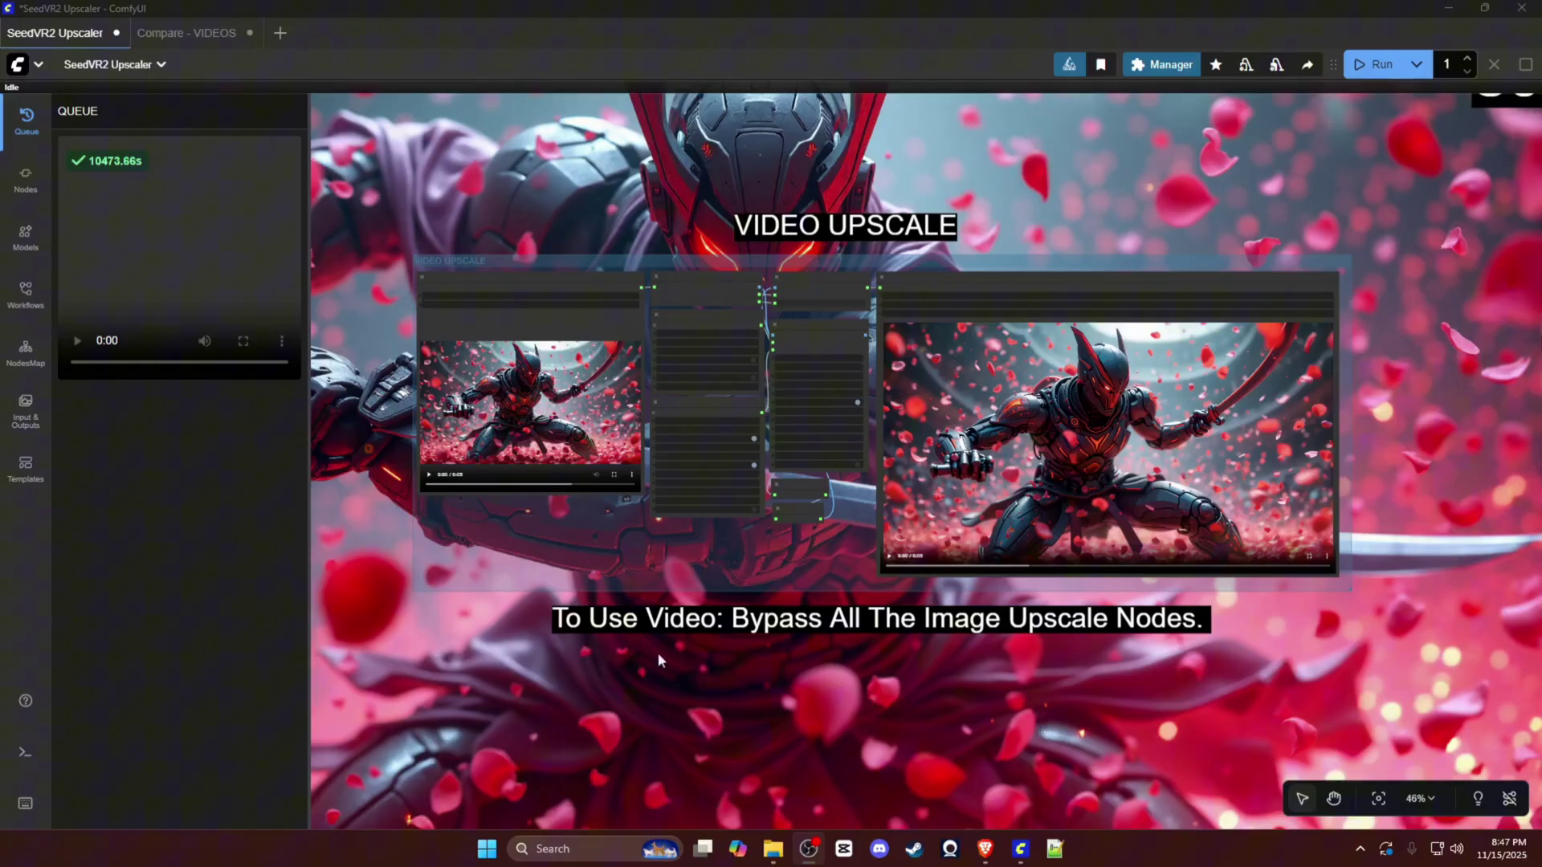
Switch to the Compare - VIDEOS workflow and pan across its groups back to SeedVR2 3b vs 480p.
left_click(186, 33)
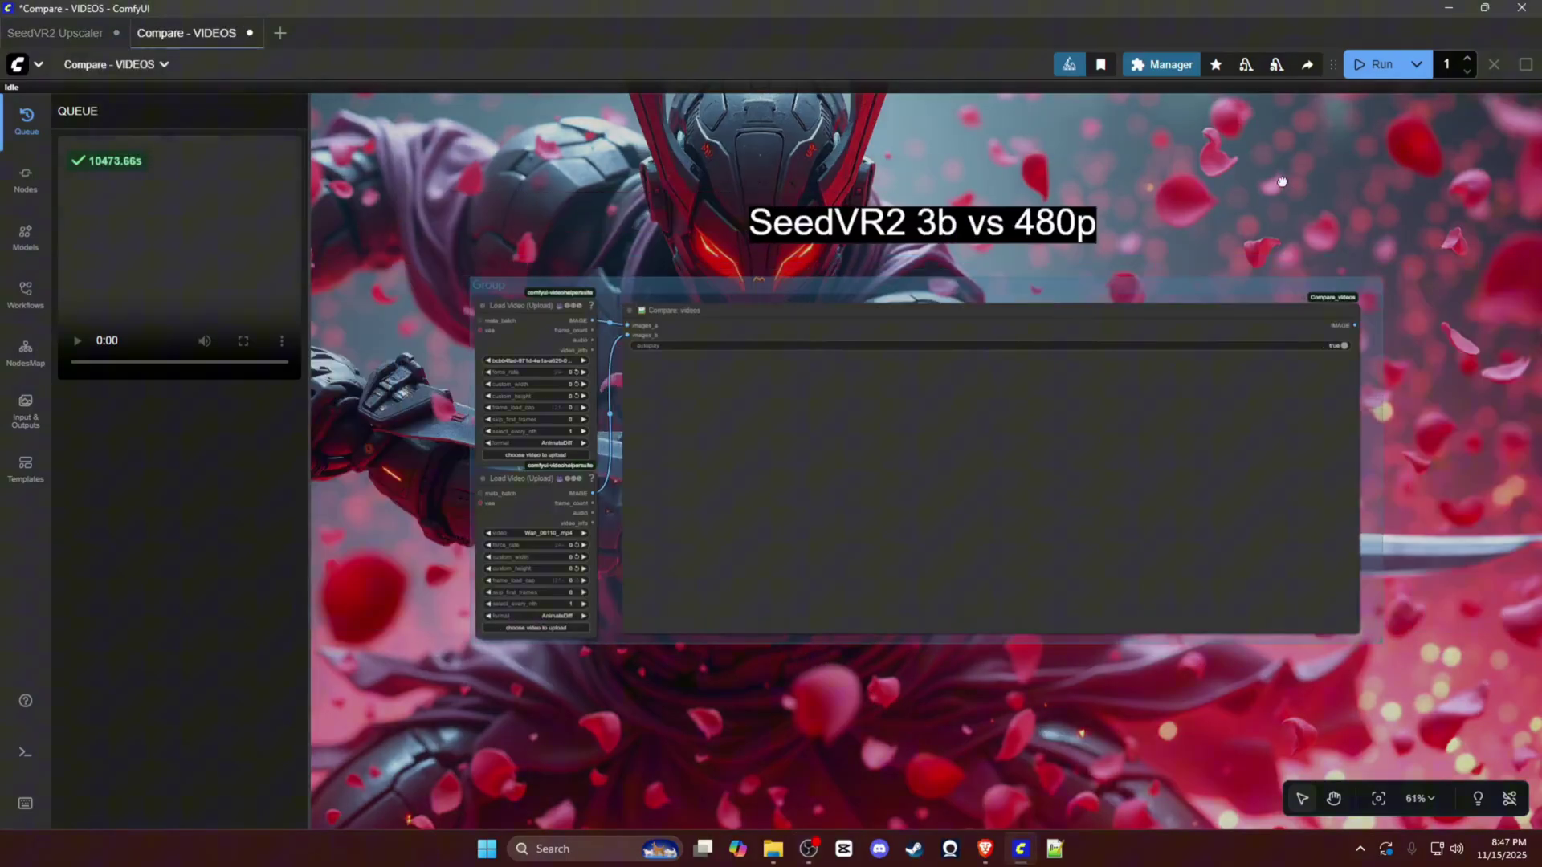
left_click_drag(1281, 181, 1274, 182)
scroll(1293, 171, "down", 5)
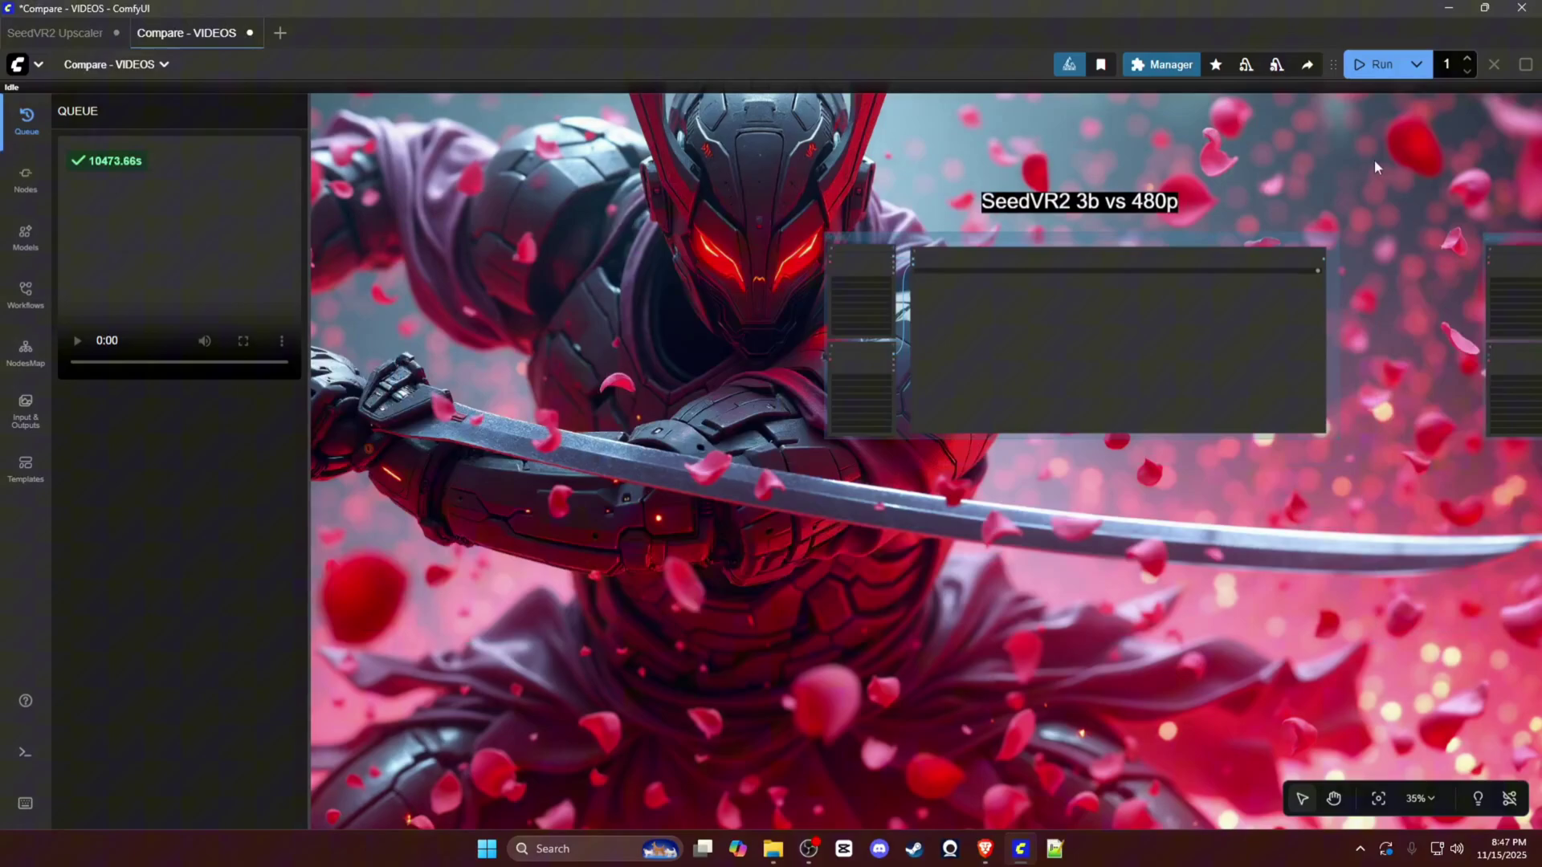
left_click_drag(1191, 161, 529, 160)
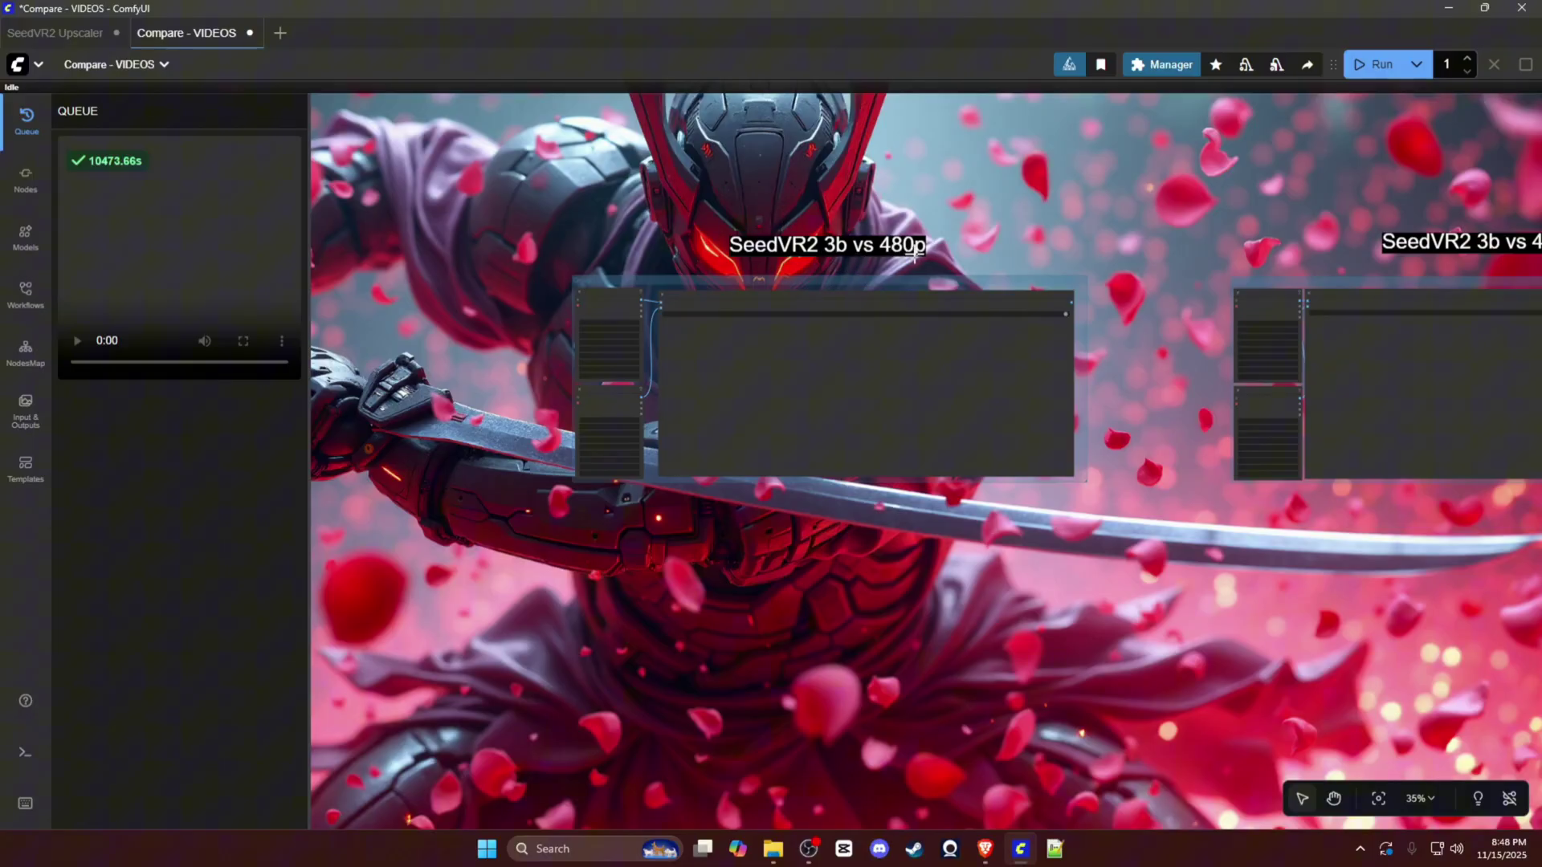
left_click_drag(1257, 185, 800, 166)
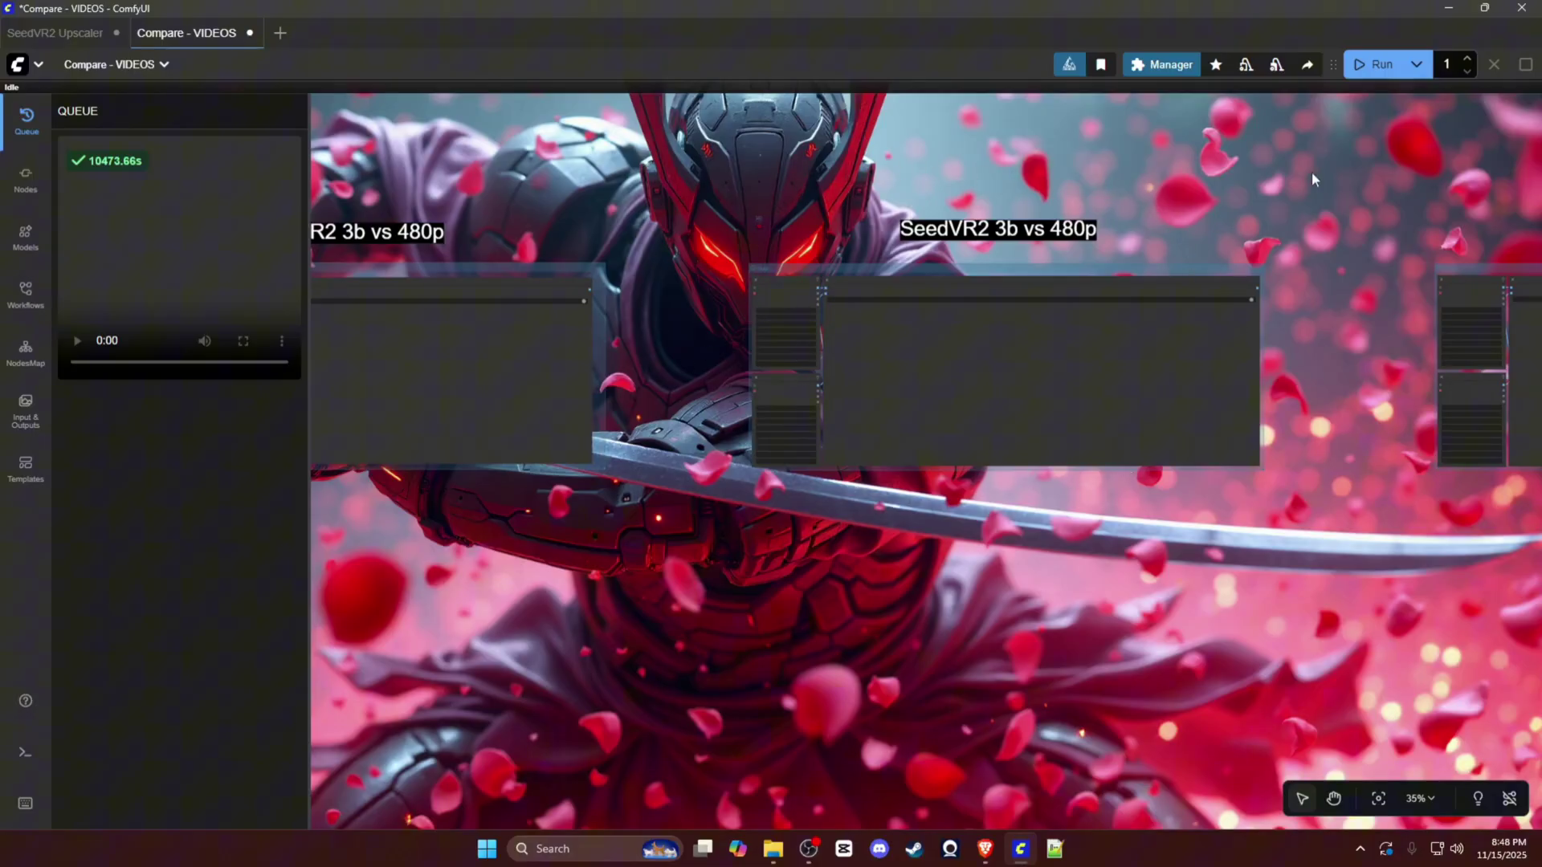
left_click_drag(1313, 179, 486, 164)
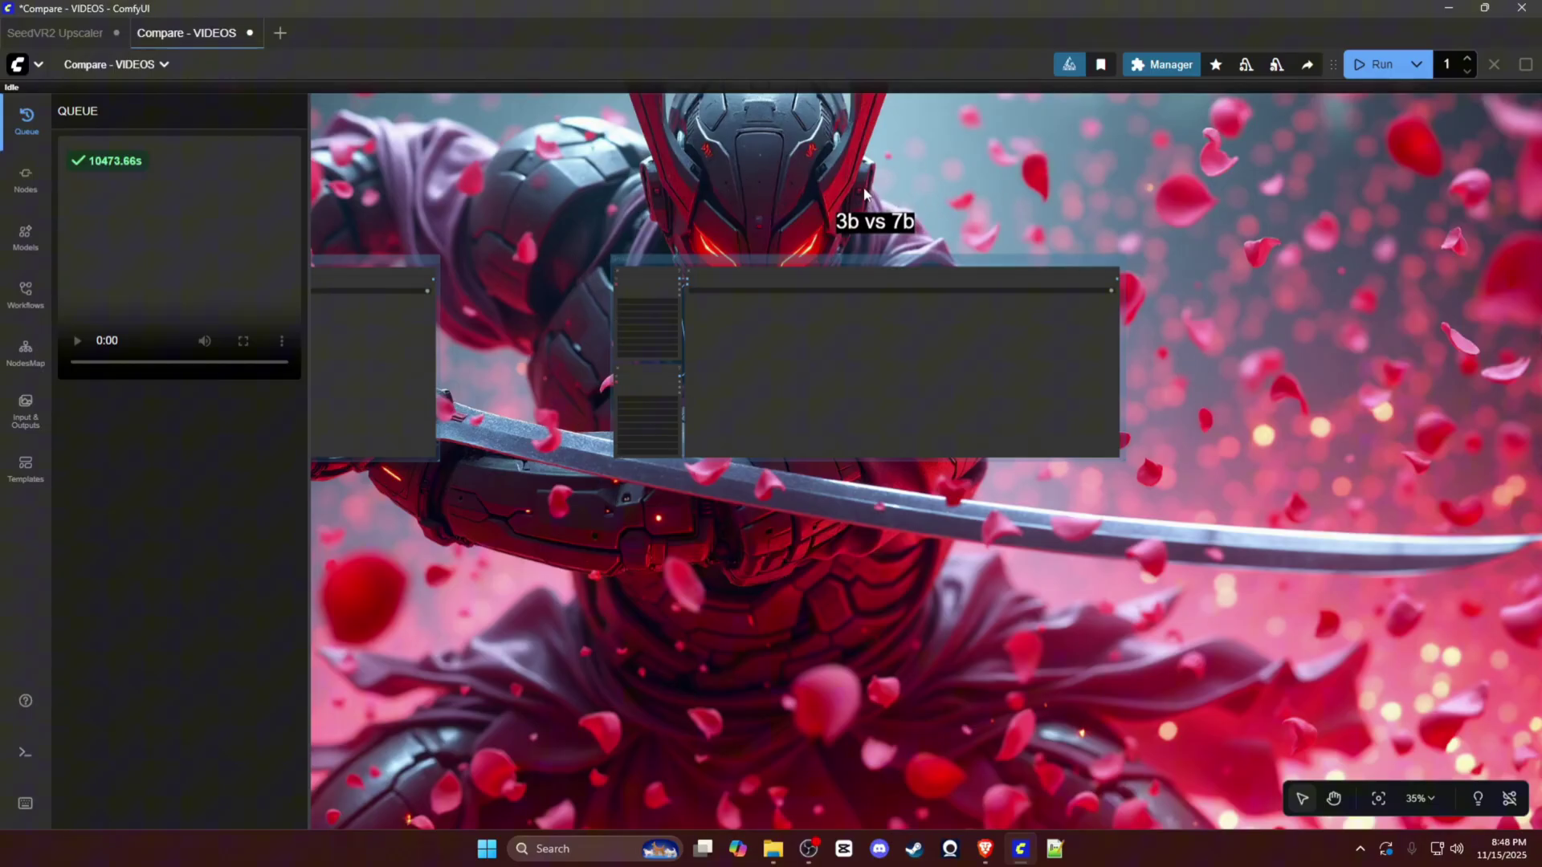
left_click_drag(523, 206, 1108, 206)
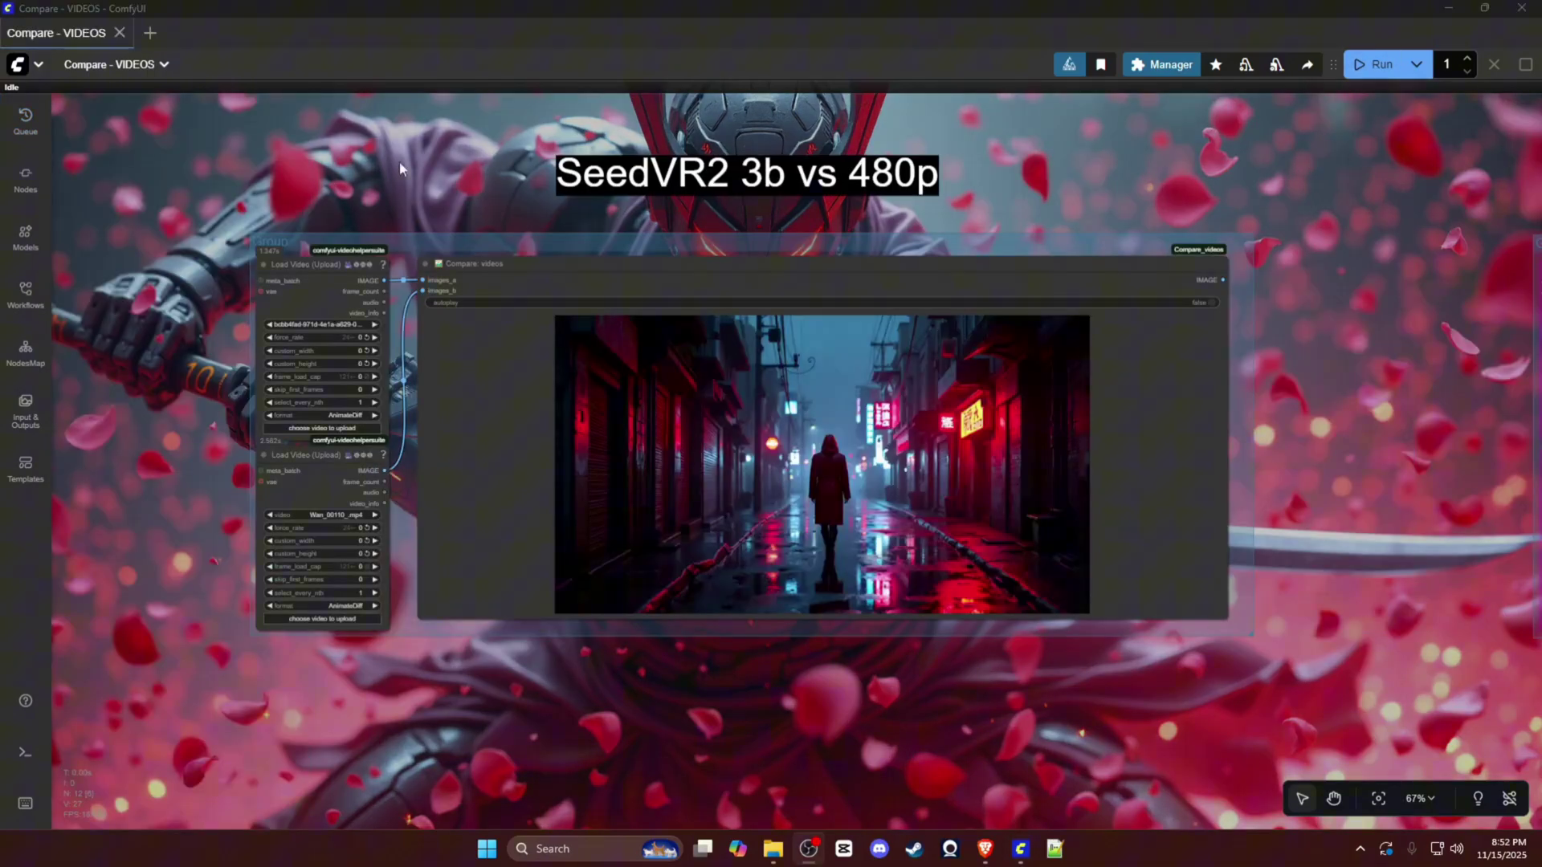
Split the two alley videos in the Compare videos node and zoom in to inspect detail.
left_click(833, 467)
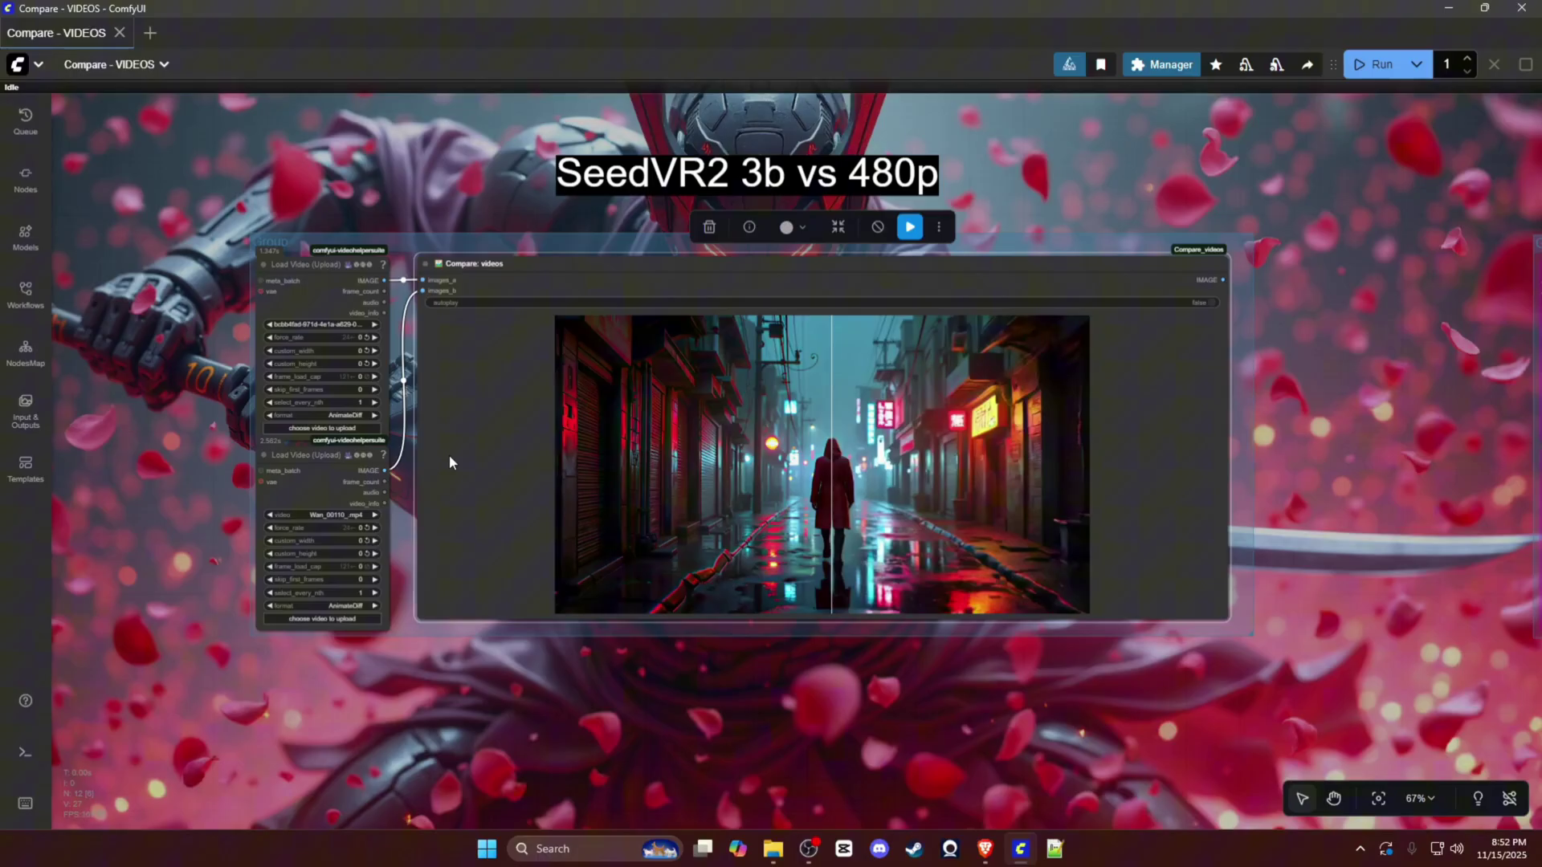
scroll(482, 458, "up", 4)
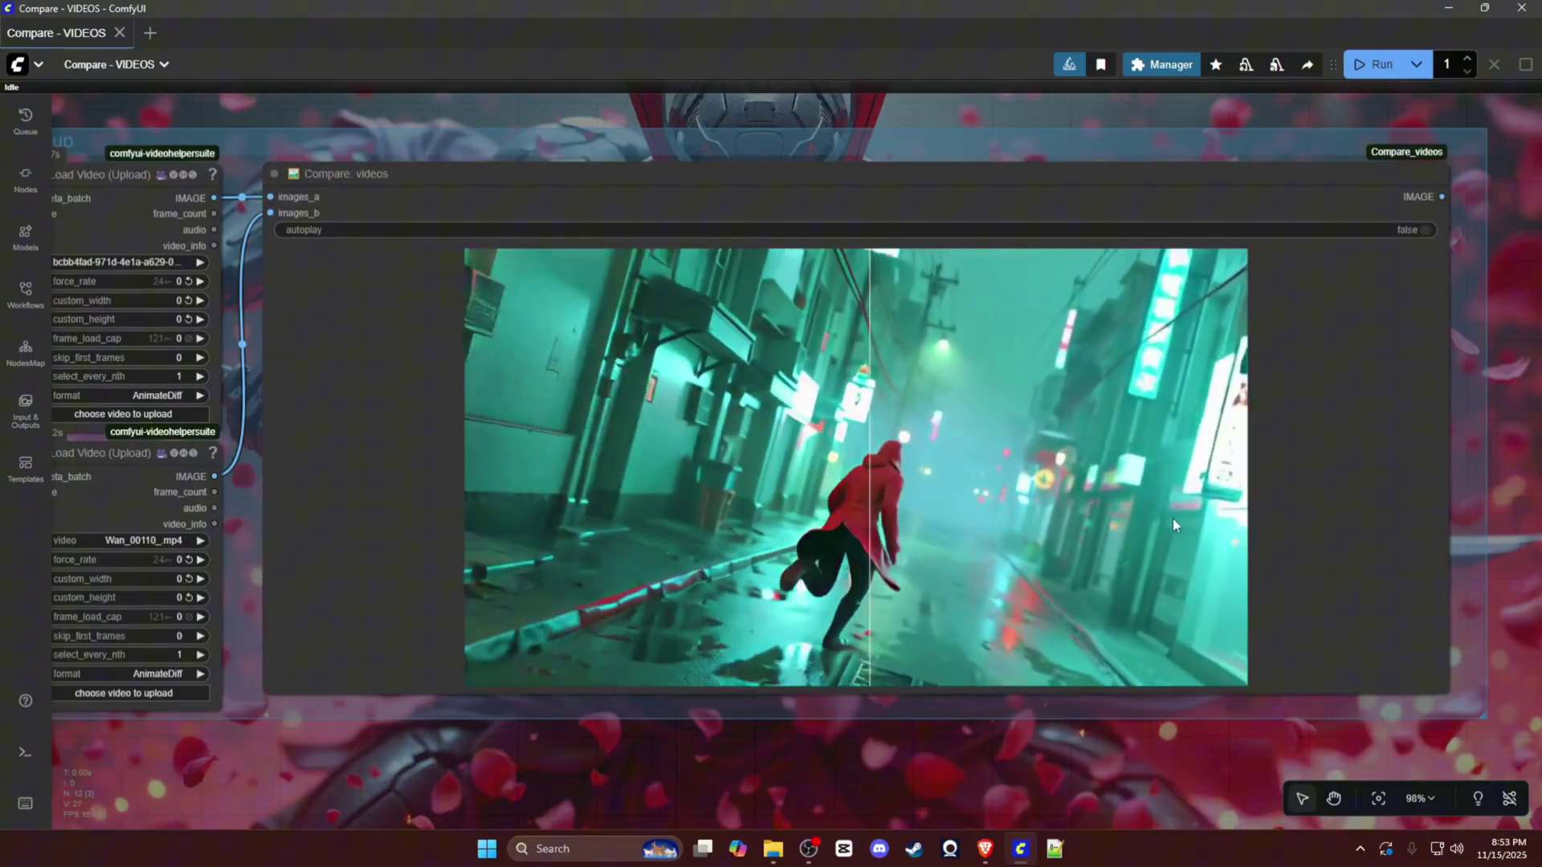
scroll(880, 459, "up", 3)
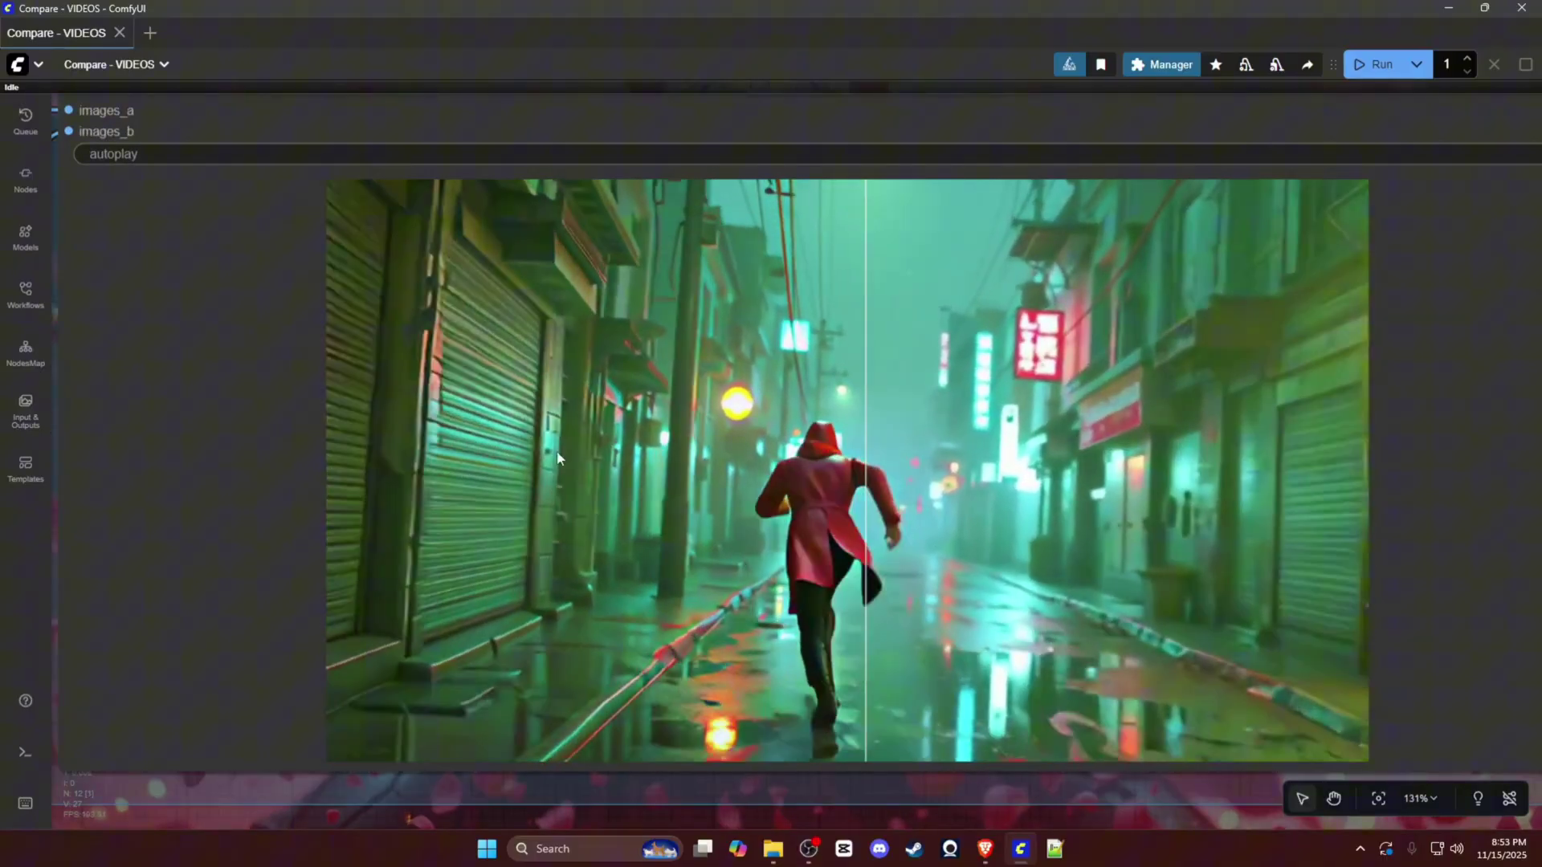
scroll(734, 463, "down", 3)
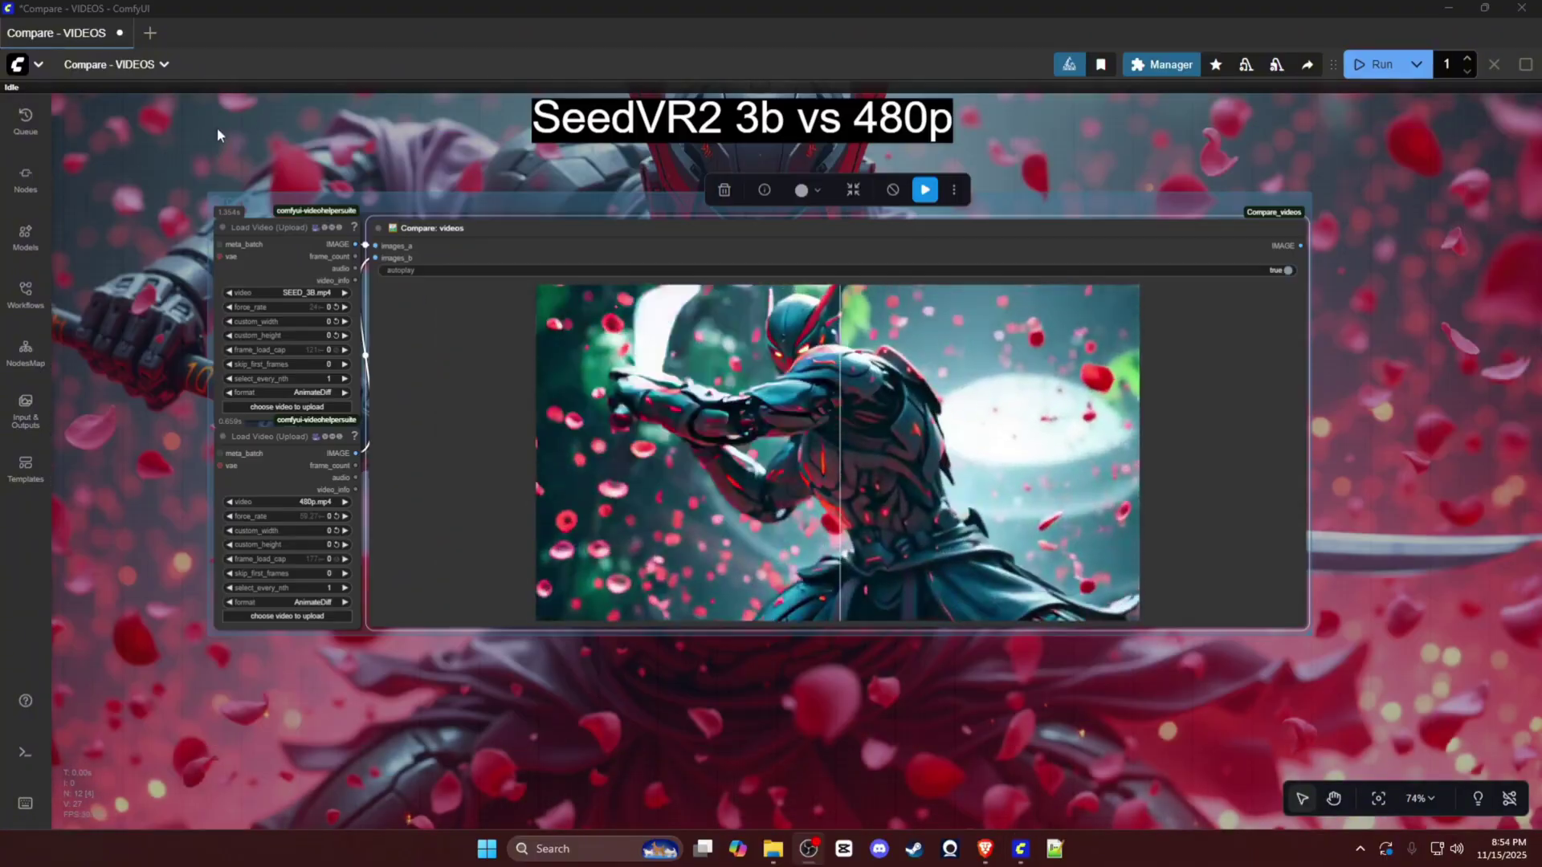
Shift the comparison view slightly and select the Compare videos node.
left_click_drag(217, 135, 220, 166)
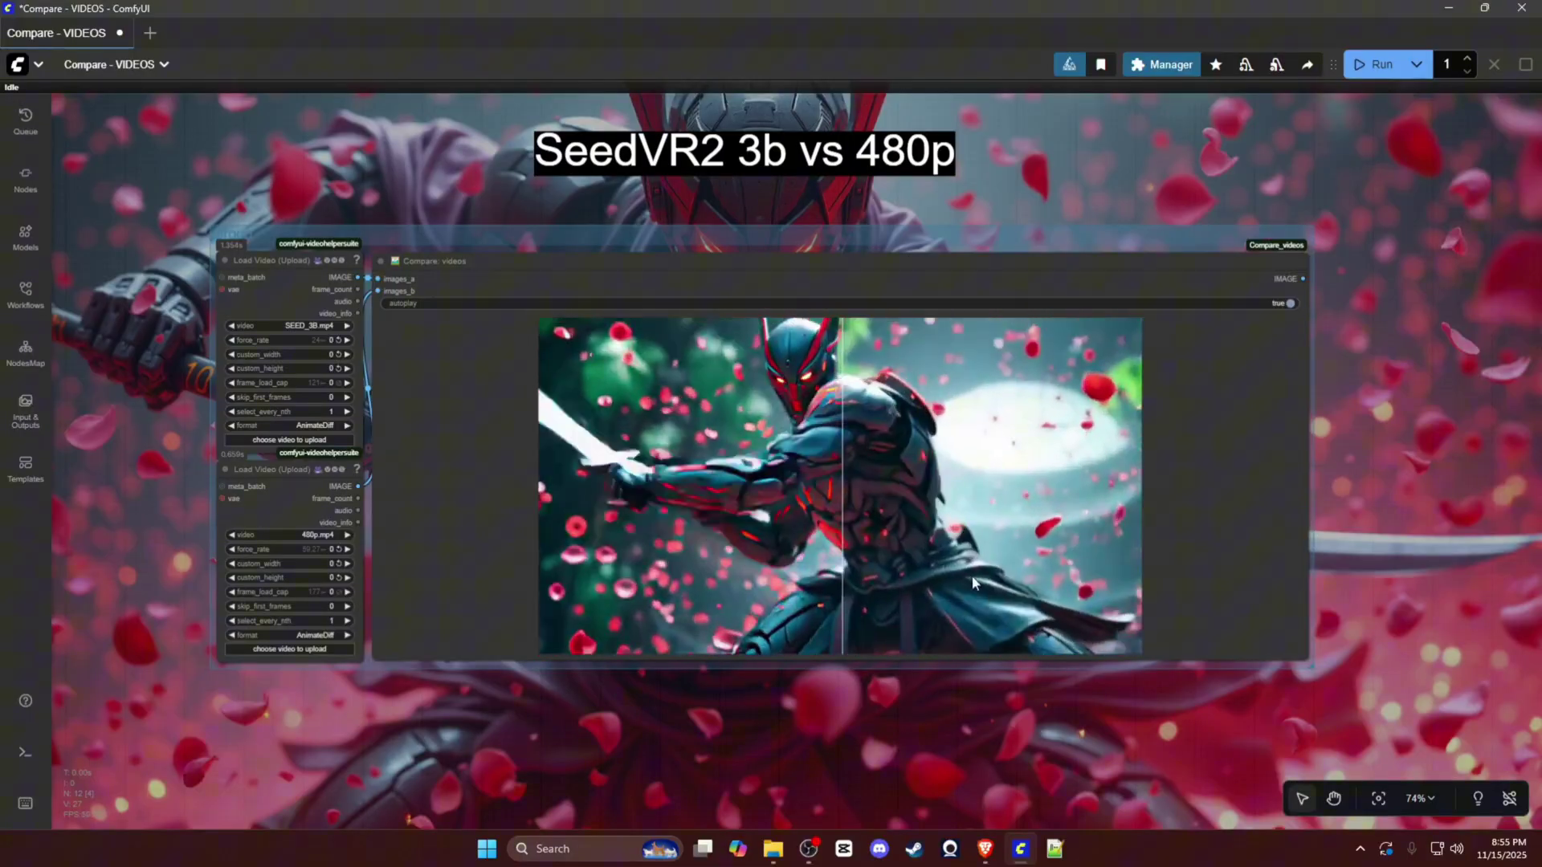
left_click(532, 508)
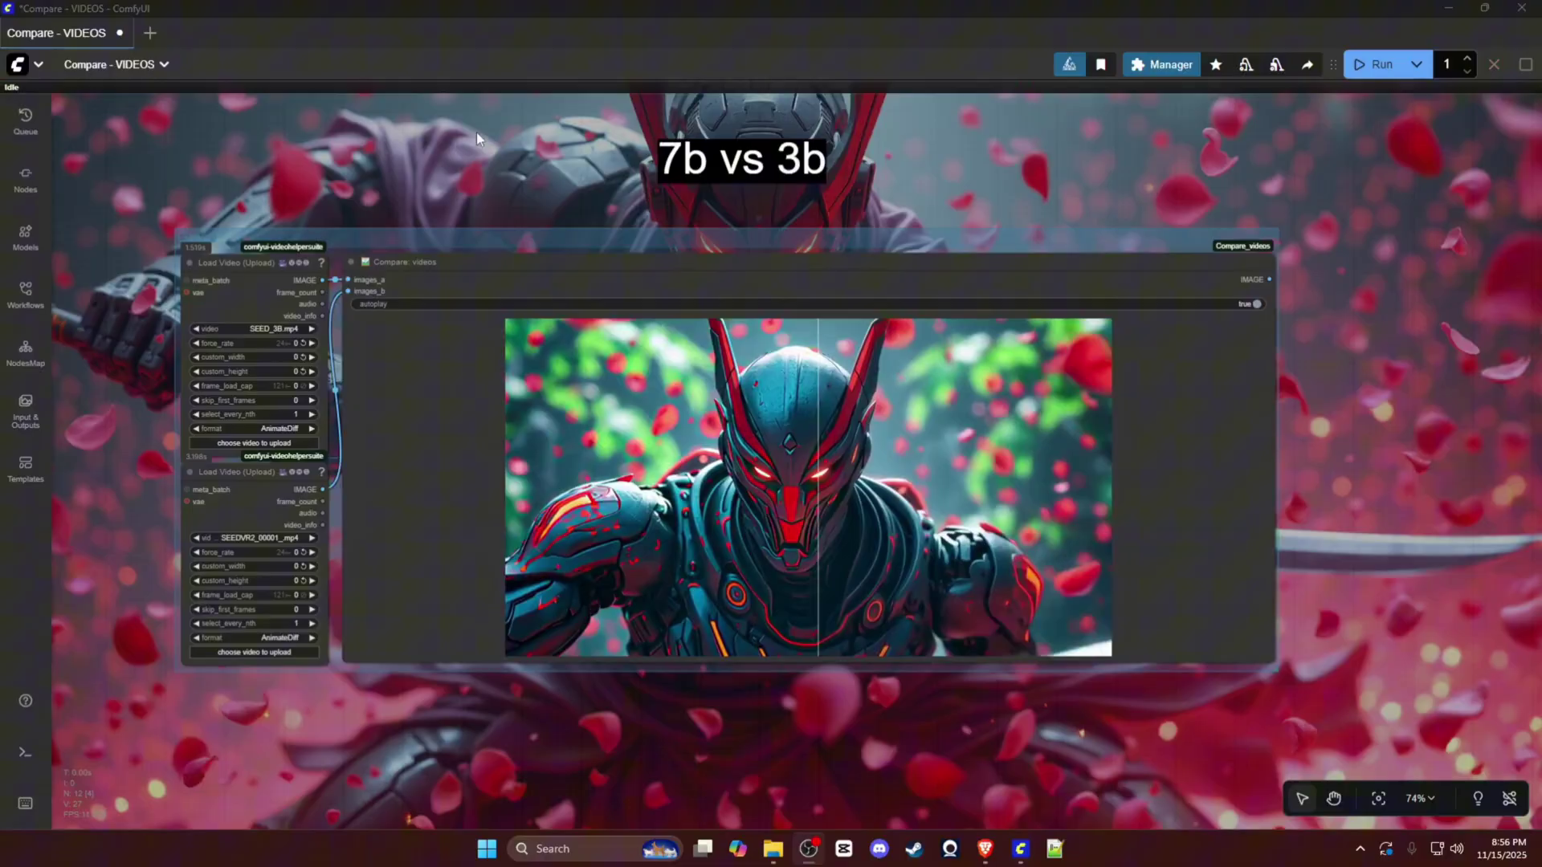
Nudge the 7b vs 3b comparison view slightly to the right.
left_click_drag(486, 147, 514, 152)
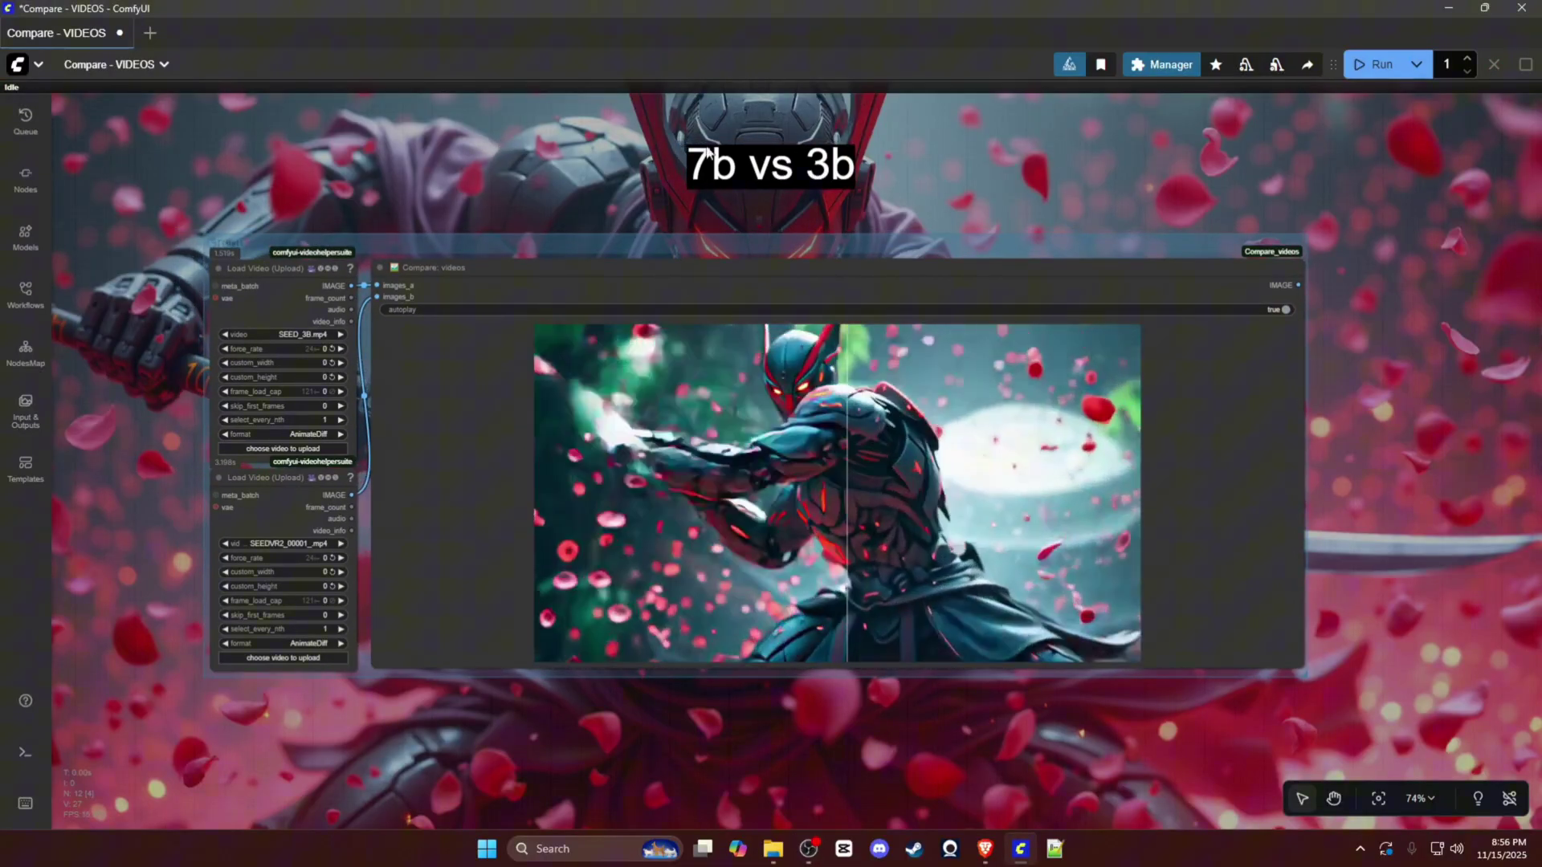